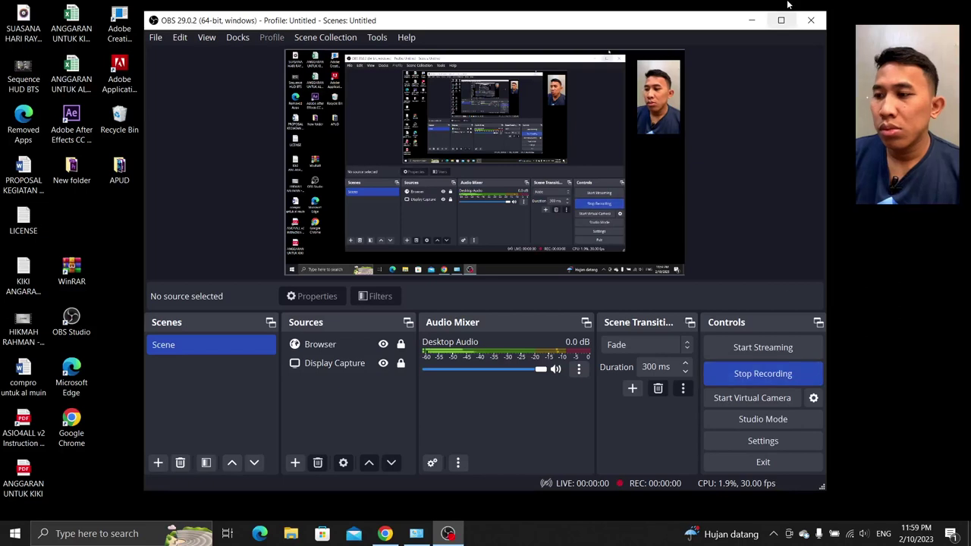
- Start the OBS screen recording and minimize OBS so the desktop shows
{"action": "left_click", "coordinate": [755, 20]}
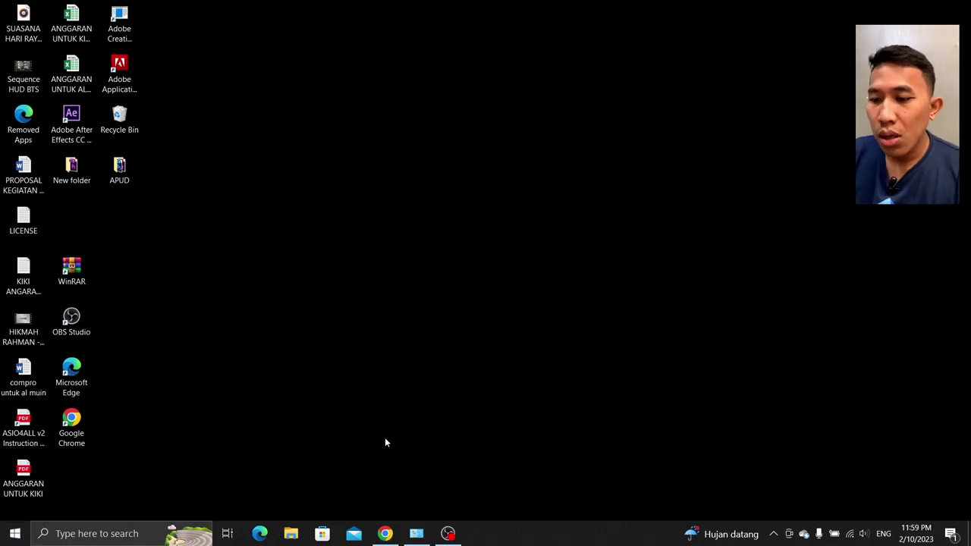
- Open File Explorer and navigate to the APUD folder on the Desktop
{"action": "left_click", "coordinate": [291, 534]}
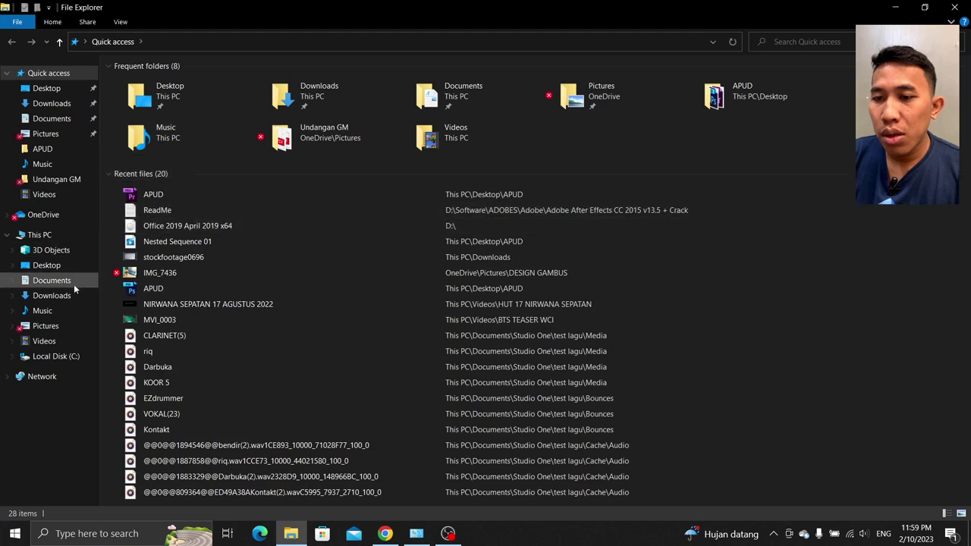
{"action": "left_click", "coordinate": [71, 341]}
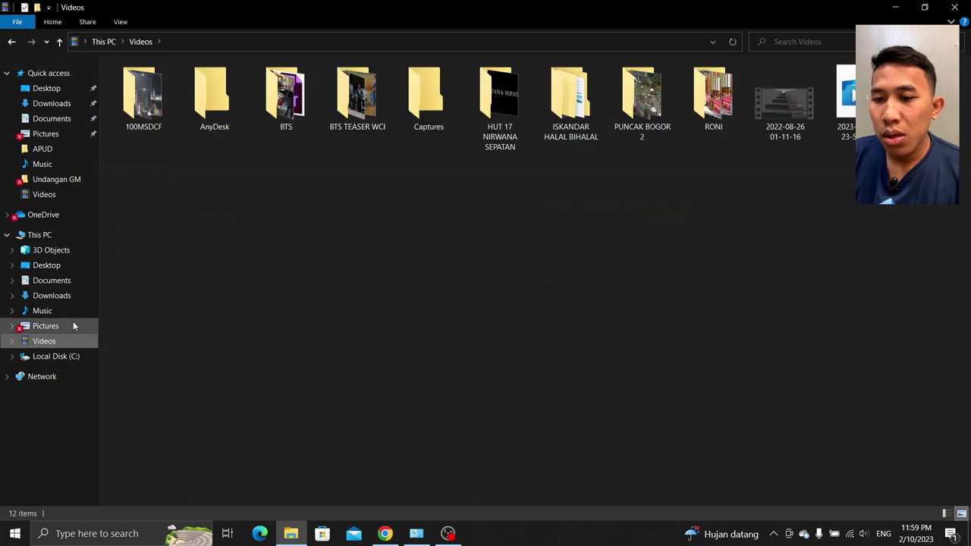
{"action": "left_click", "coordinate": [49, 265]}
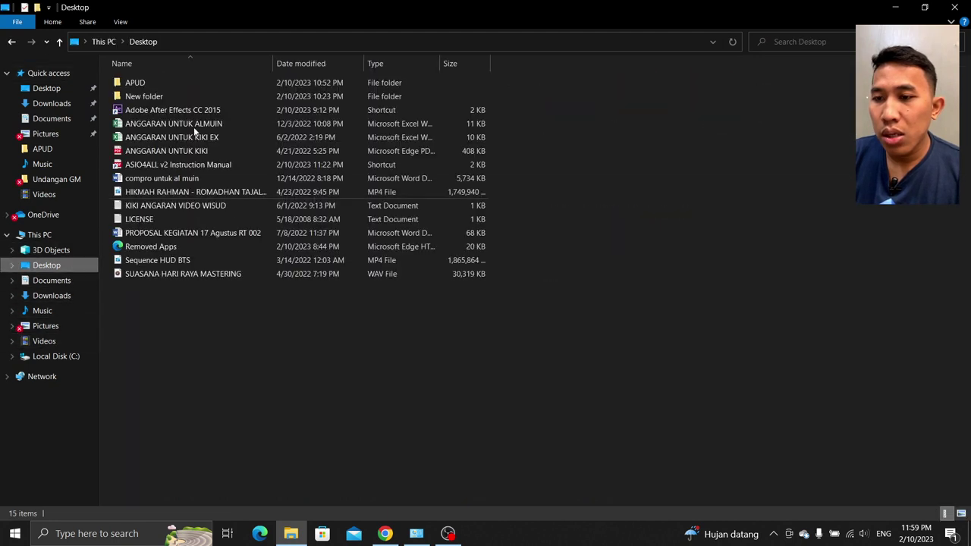
{"action": "double_click", "coordinate": [178, 86]}
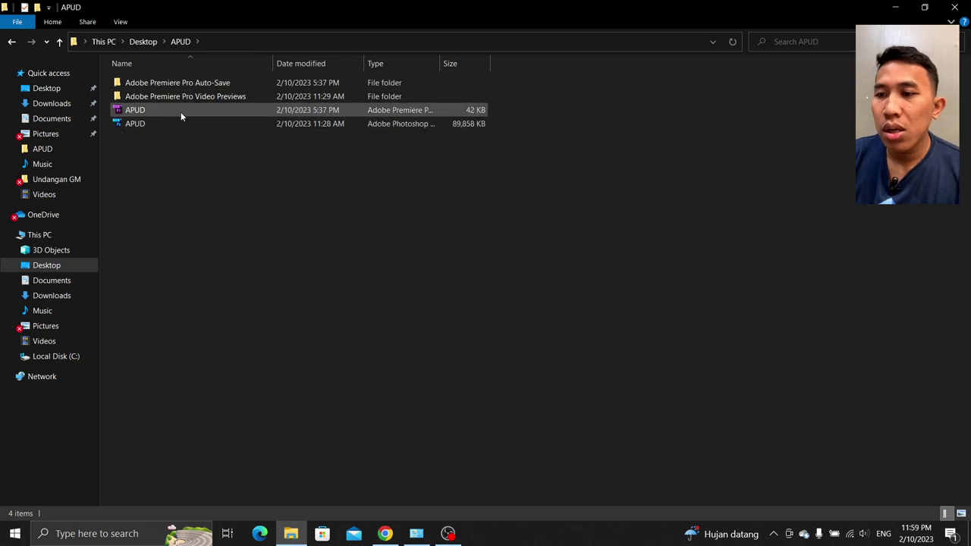
- Widen the Name column and launch the APUD .prproj project in Premiere Pro
{"action": "left_click", "coordinate": [180, 113]}
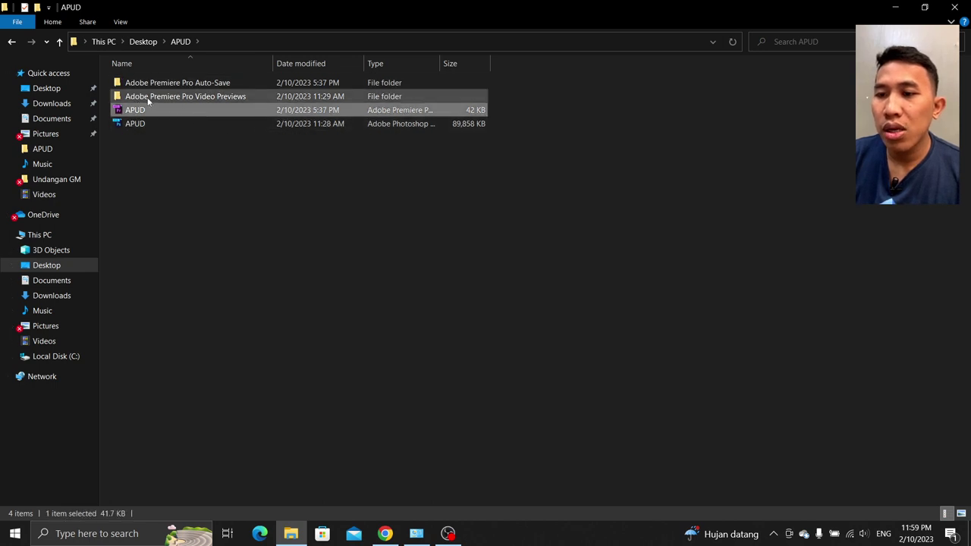
{"action": "mouse_move", "coordinate": [139, 114]}
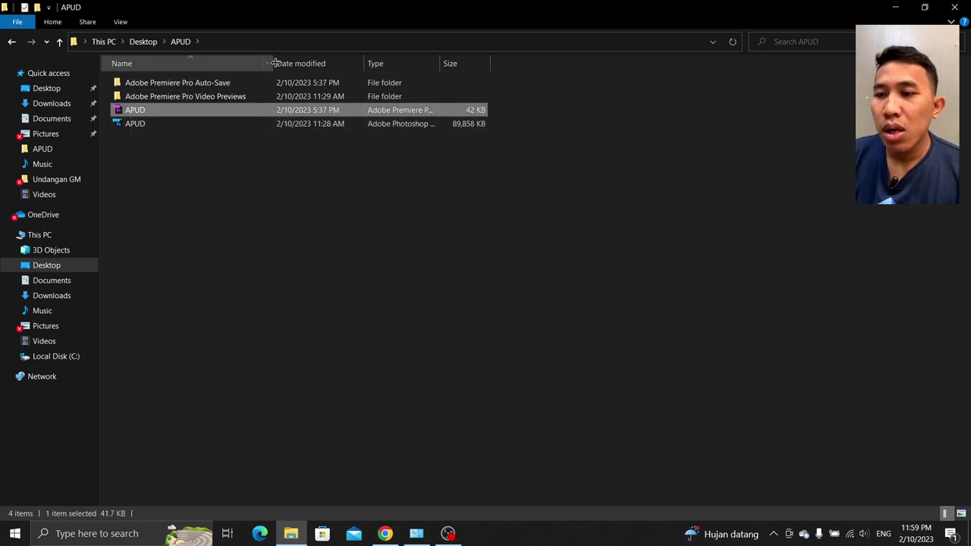
{"action": "left_click_drag", "start_coordinate": [274, 63], "coordinate": [381, 63]}
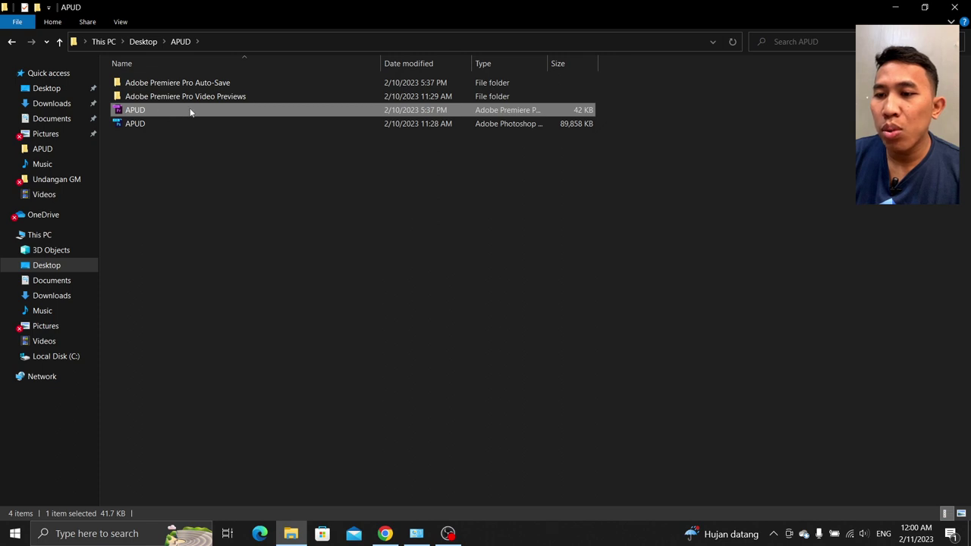
{"action": "left_click", "coordinate": [131, 124]}
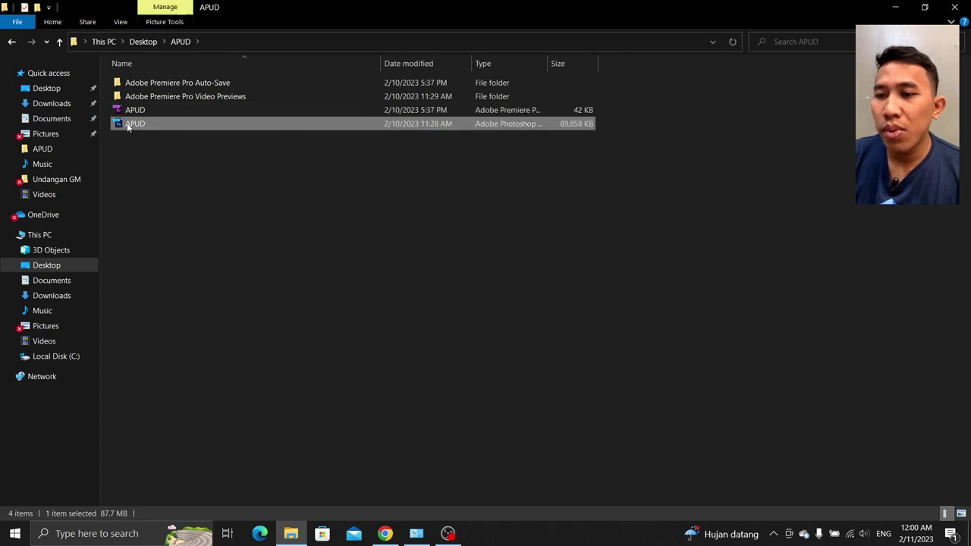
{"action": "left_click", "coordinate": [138, 113]}
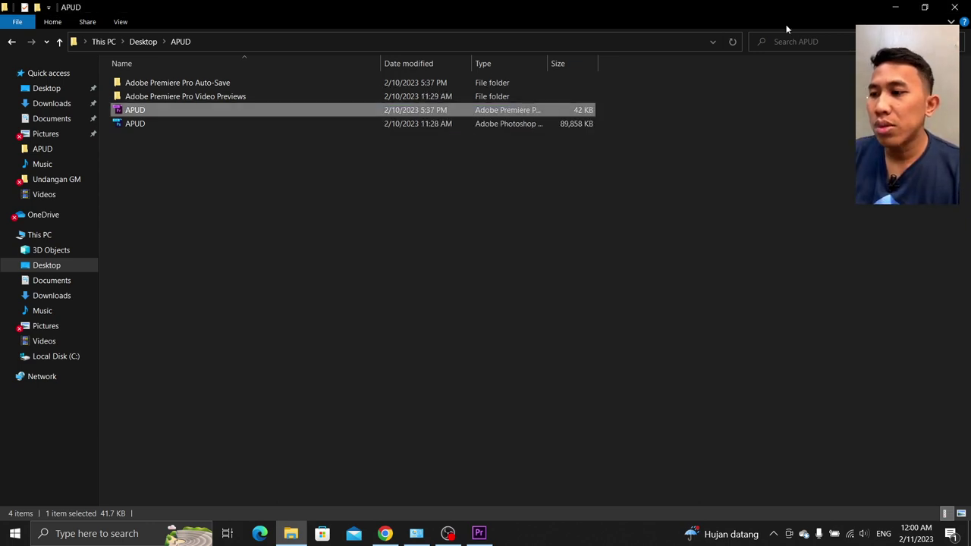
- Dismiss the 'saved in a newer version' error for APUD and minimize Premiere Pro
{"action": "left_click", "coordinate": [893, 6]}
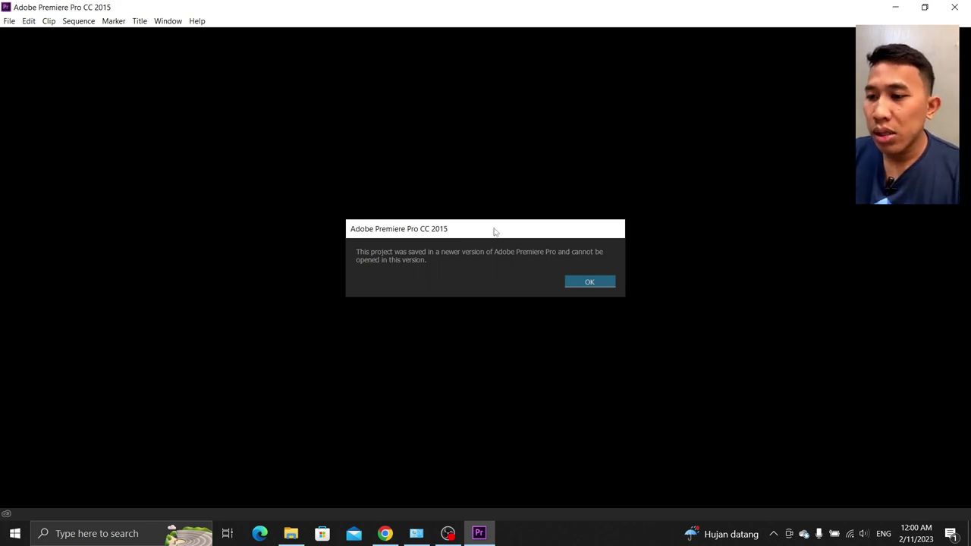
{"action": "left_click_drag", "start_coordinate": [494, 231], "coordinate": [499, 217]}
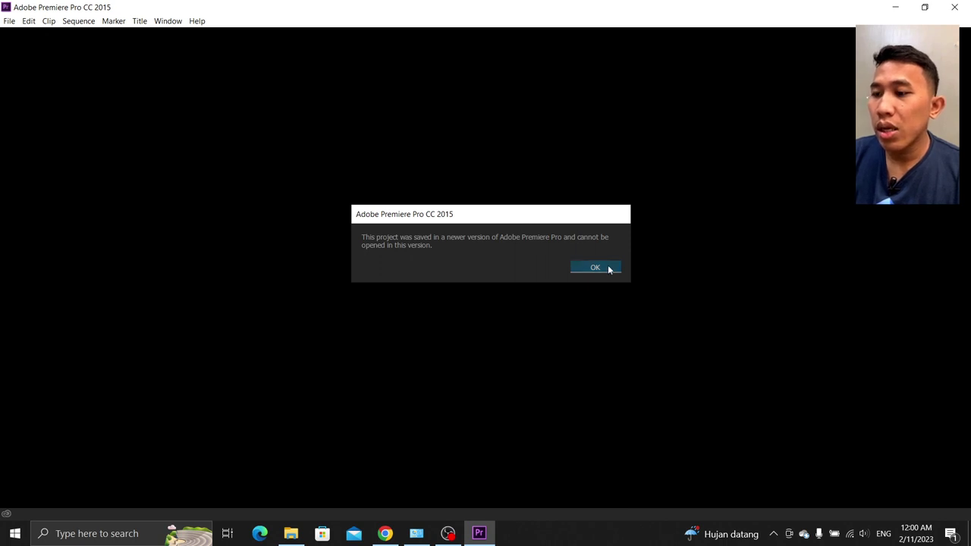
{"action": "left_click", "coordinate": [609, 269]}
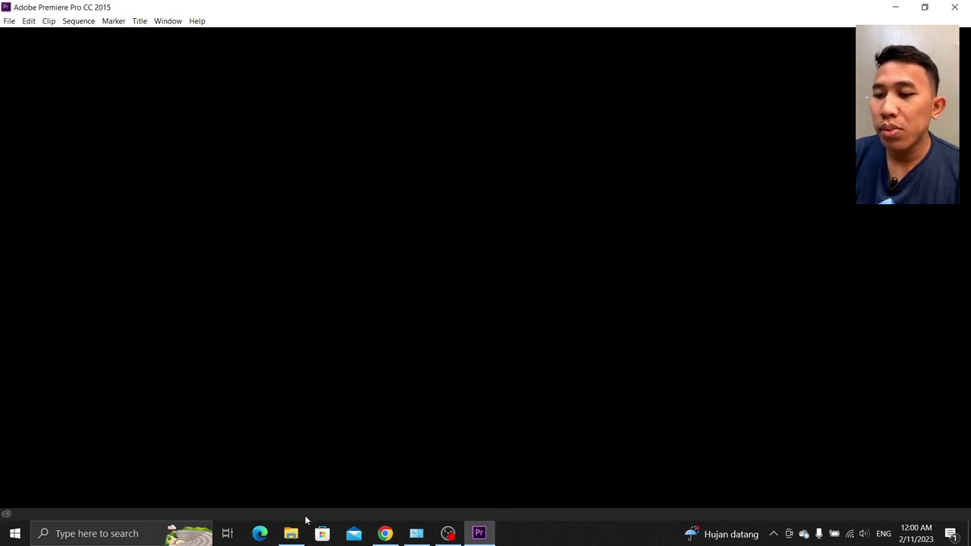
{"action": "left_click", "coordinate": [899, 7]}
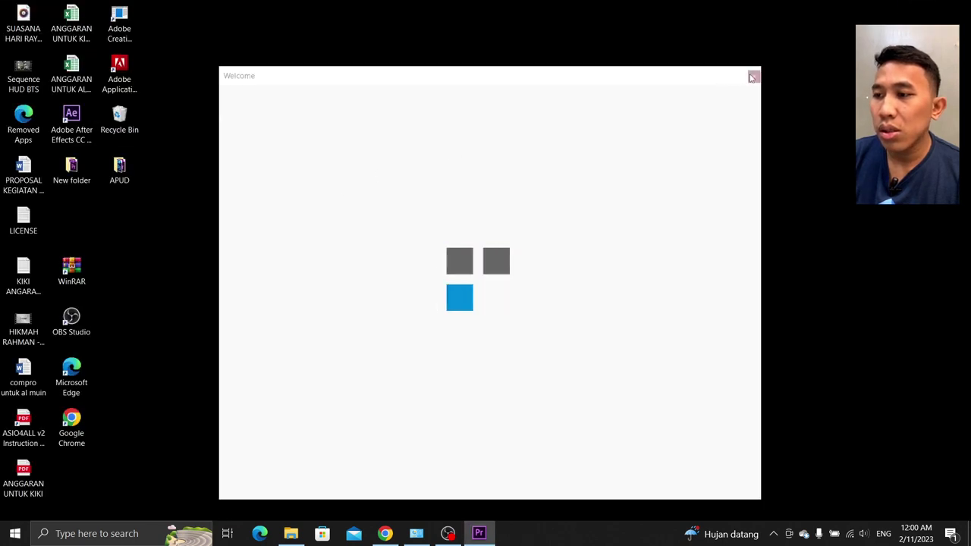
- Close the Premiere Welcome window and dismiss the desktop shortcut menu
{"action": "left_click", "coordinate": [754, 76]}
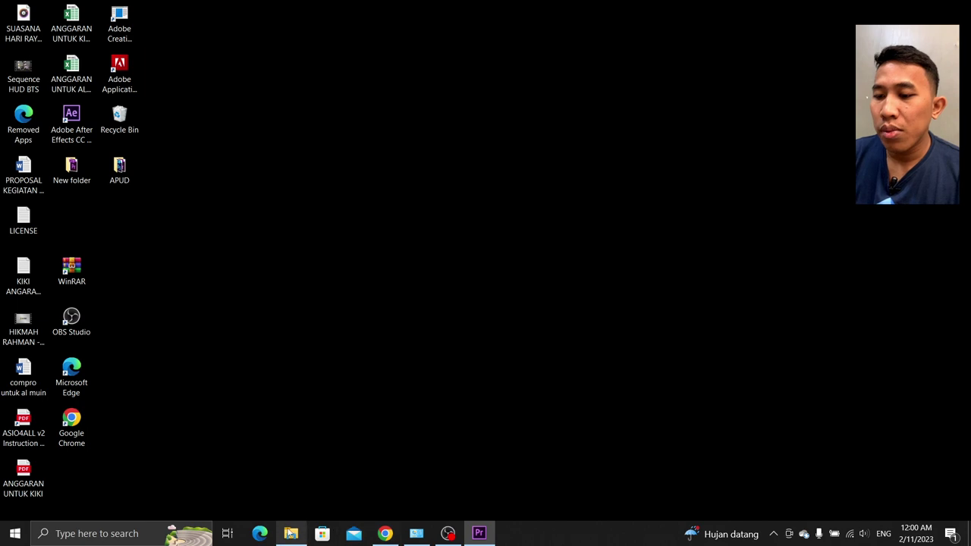
{"action": "left_click", "coordinate": [290, 534]}
{"action": "left_click", "coordinate": [291, 534]}
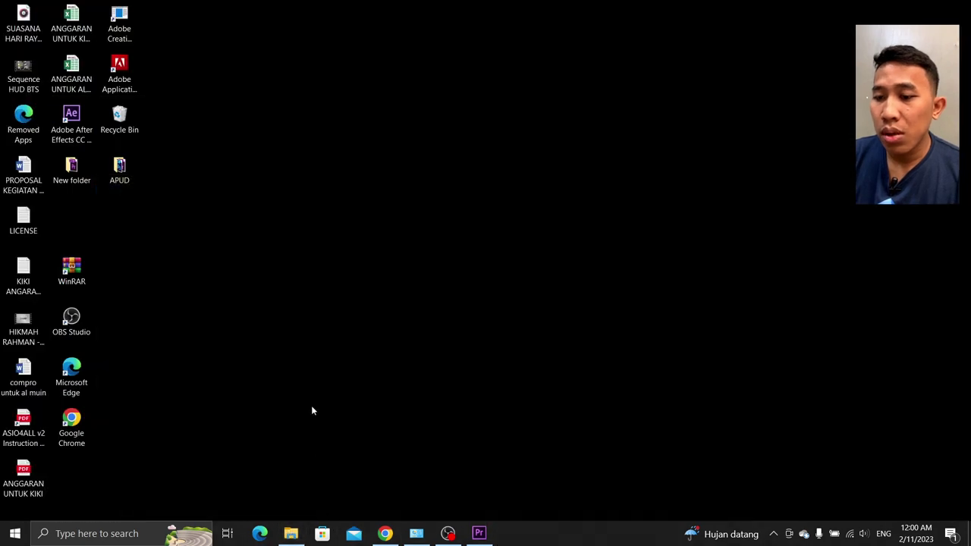
{"action": "right_click", "coordinate": [325, 343]}
{"action": "left_click", "coordinate": [275, 362]}
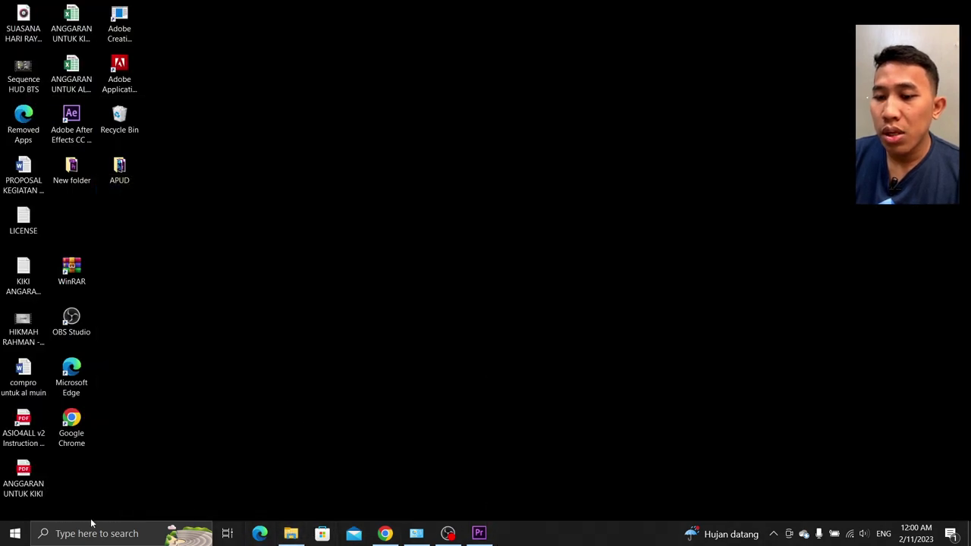
- Confirm 7-Zip is installed in the Start menu, then restore the APUD folder window
{"action": "left_click", "coordinate": [4, 539]}
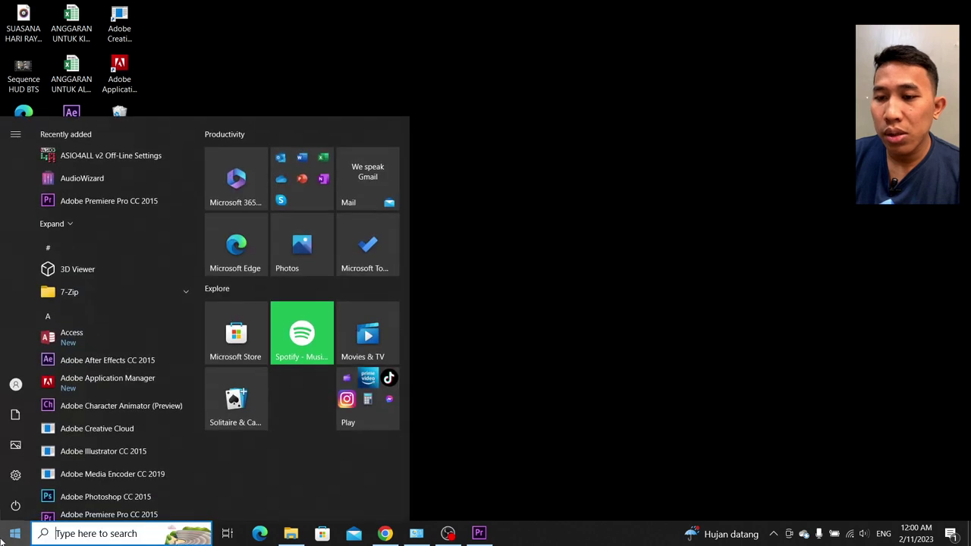
{"action": "left_click", "coordinate": [109, 292]}
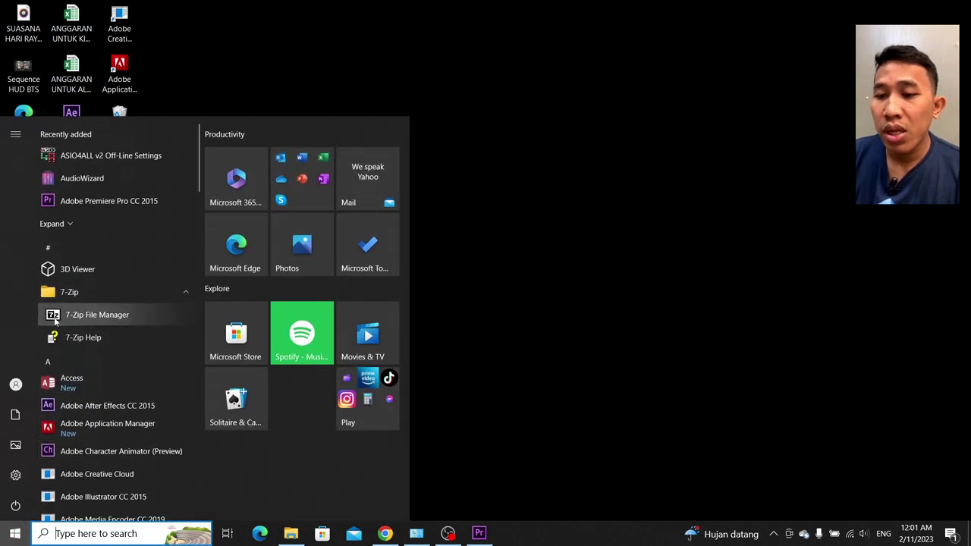
{"action": "left_click", "coordinate": [564, 304]}
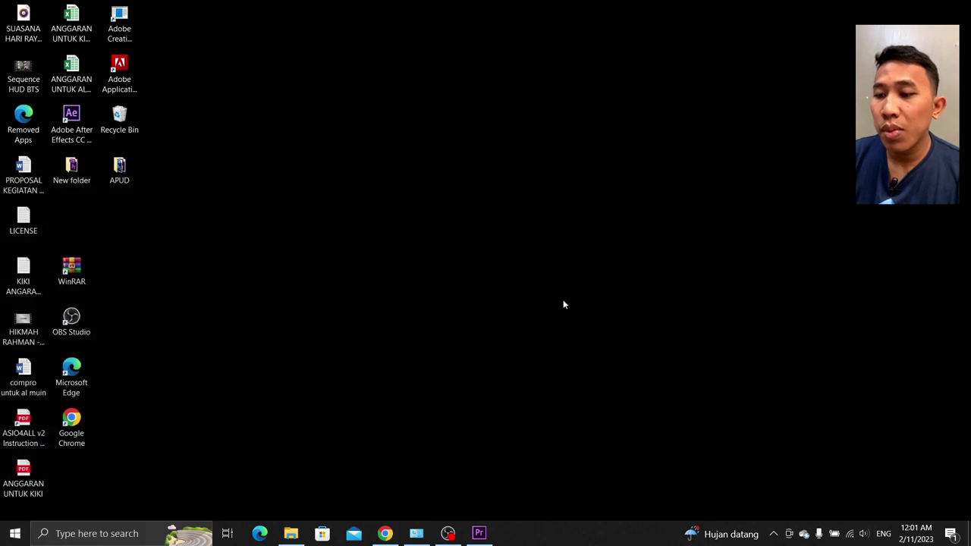
{"action": "left_click", "coordinate": [290, 534]}
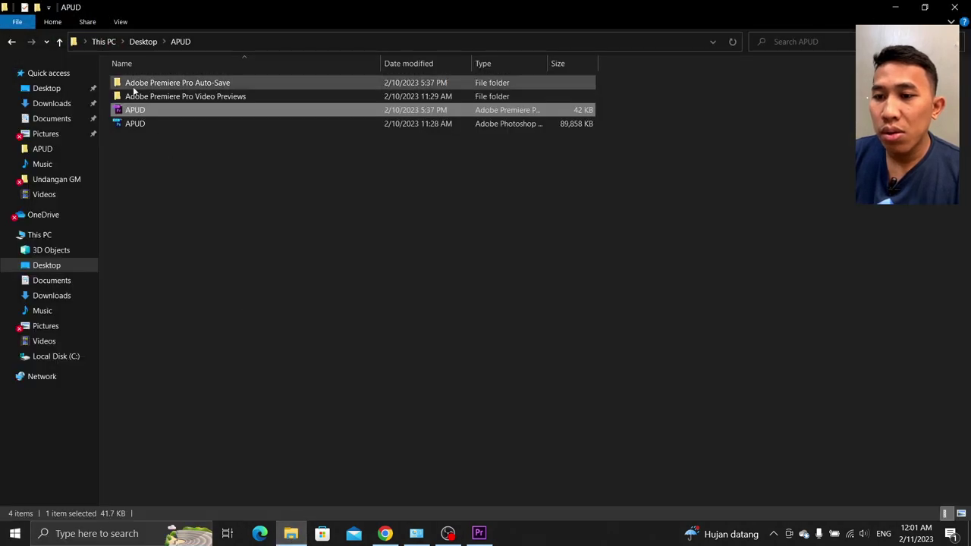
- Extract APUD.prproj with 7-Zip into a new APUD folder beside it
{"action": "right_click", "coordinate": [146, 109]}
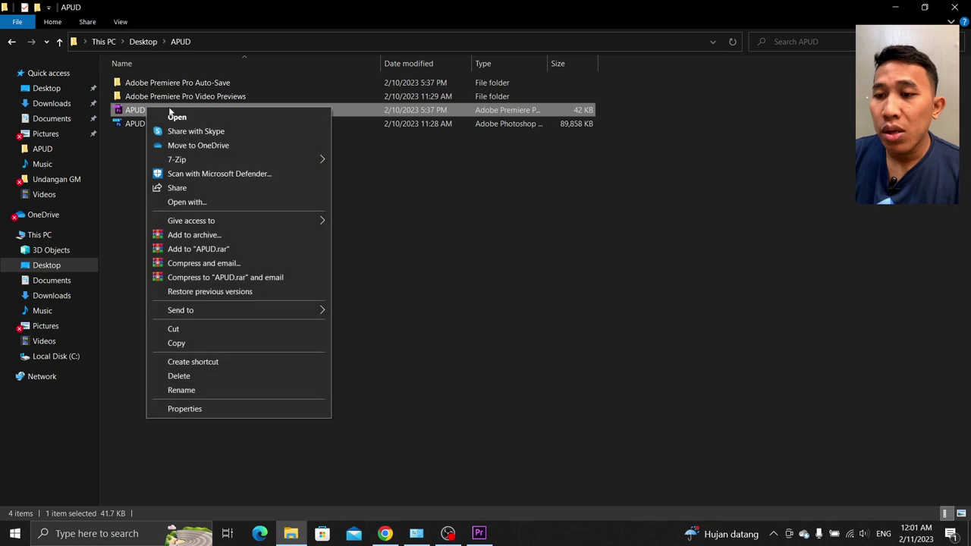
{"action": "mouse_move", "coordinate": [267, 156]}
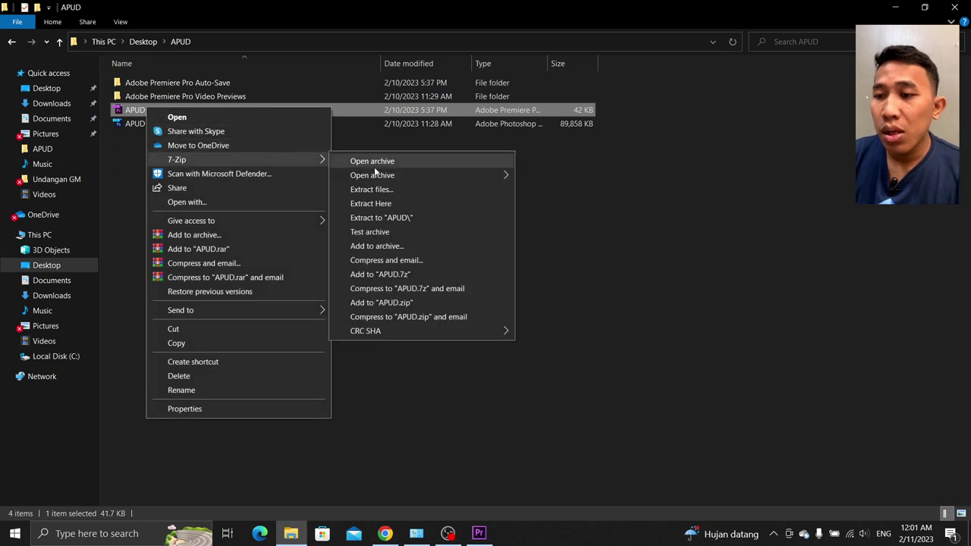
{"action": "left_click", "coordinate": [381, 190]}
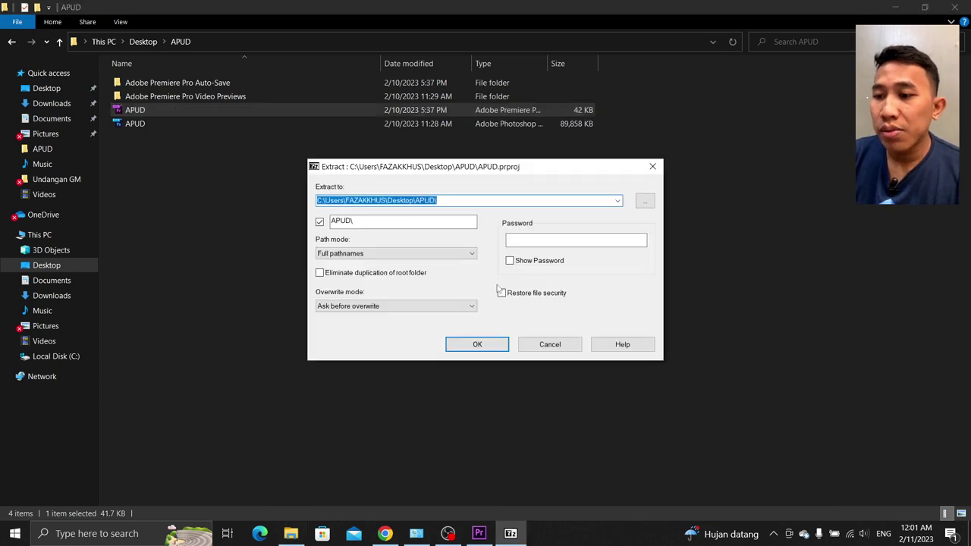
{"action": "left_click", "coordinate": [493, 344]}
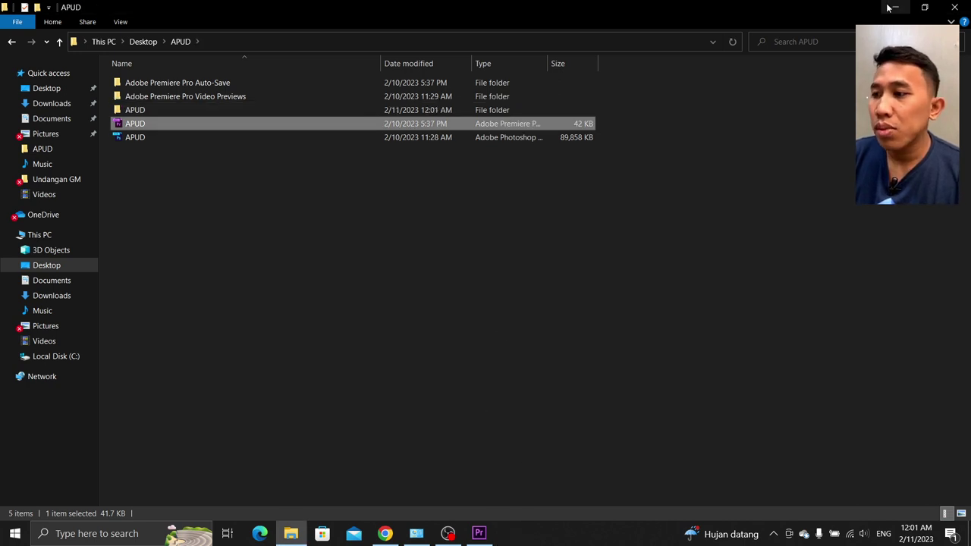
- Open the extracted APUD folder and widen its Name column
{"action": "left_click", "coordinate": [237, 112]}
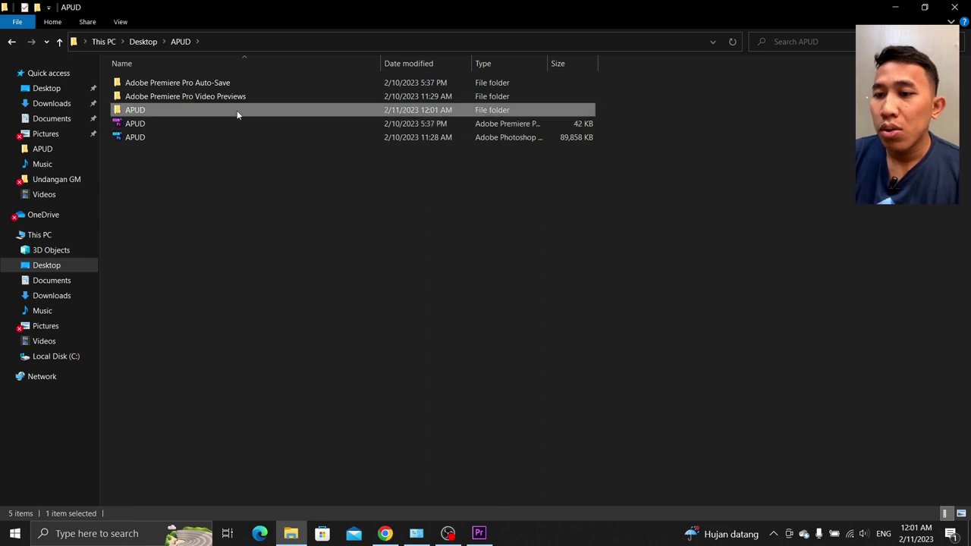
{"action": "left_click", "coordinate": [163, 123]}
{"action": "double_click", "coordinate": [165, 113]}
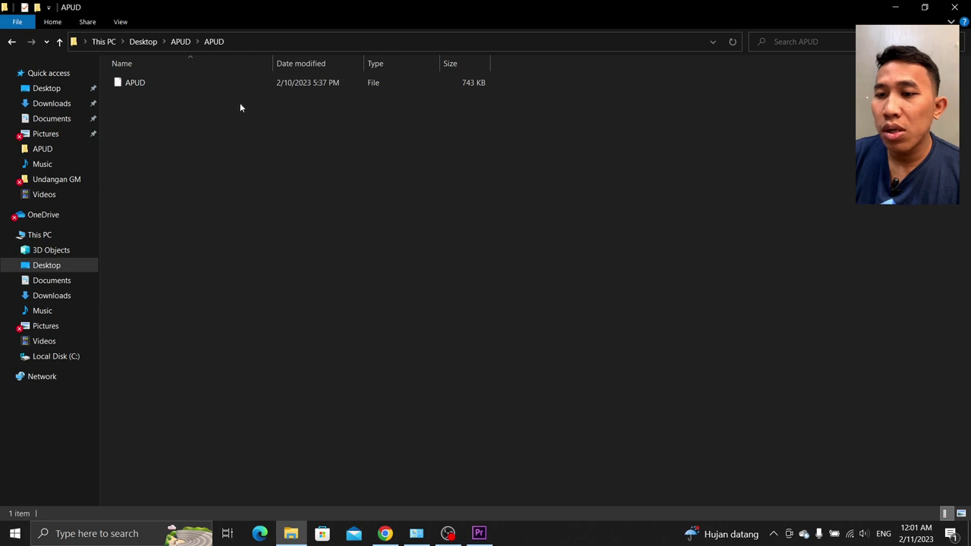
{"action": "left_click", "coordinate": [210, 82]}
{"action": "left_click_drag", "start_coordinate": [273, 63], "coordinate": [408, 63]}
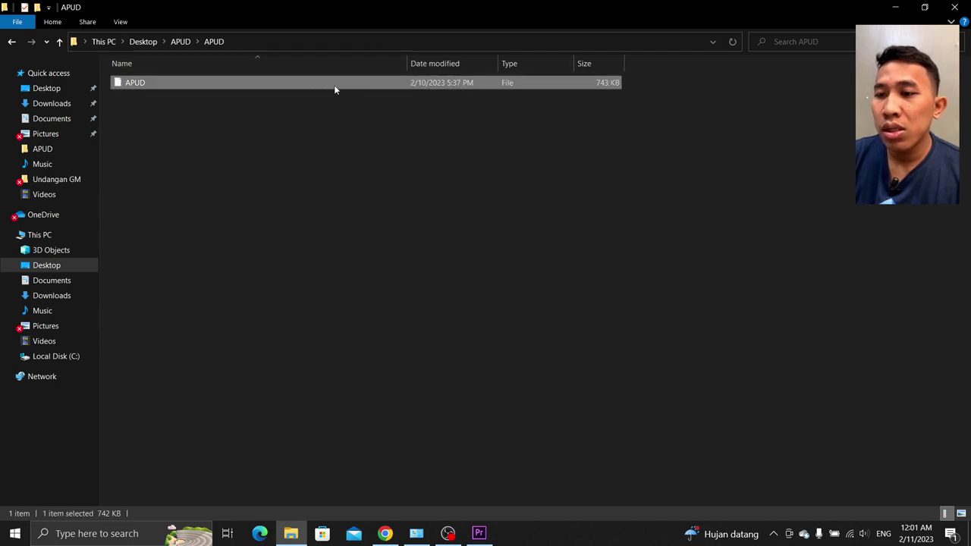
- Check the Properties of the 743 KB extension-less APUD file
{"action": "right_click", "coordinate": [328, 86]}
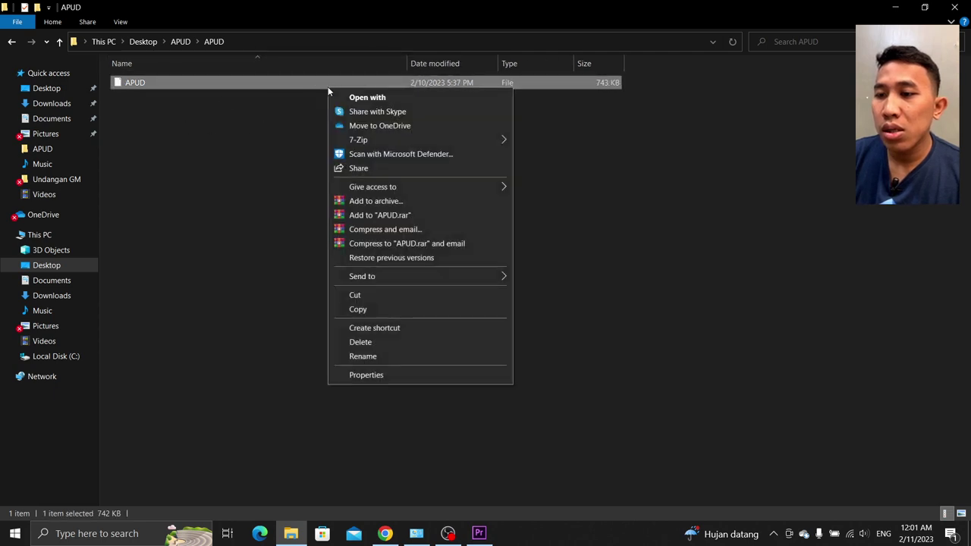
{"action": "left_click", "coordinate": [383, 374]}
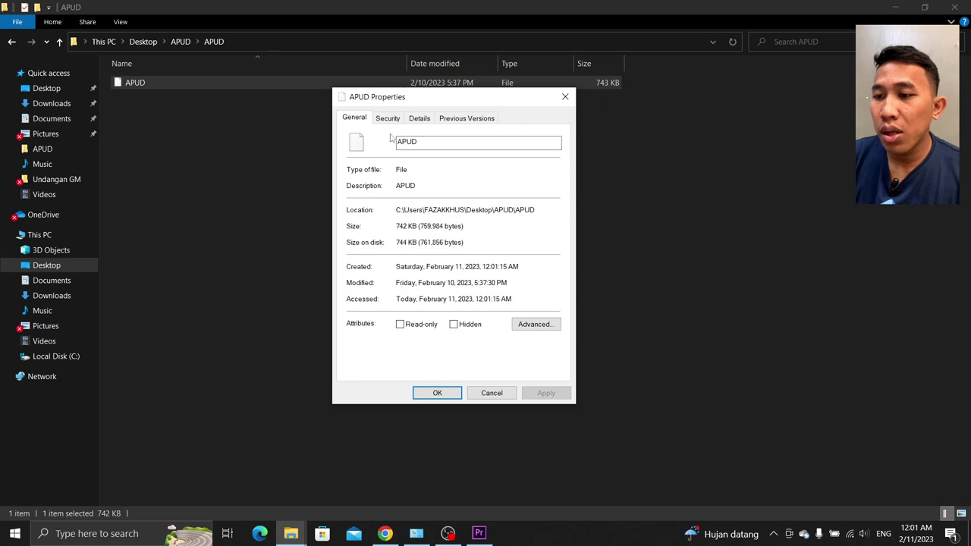
{"action": "left_click", "coordinate": [565, 96]}
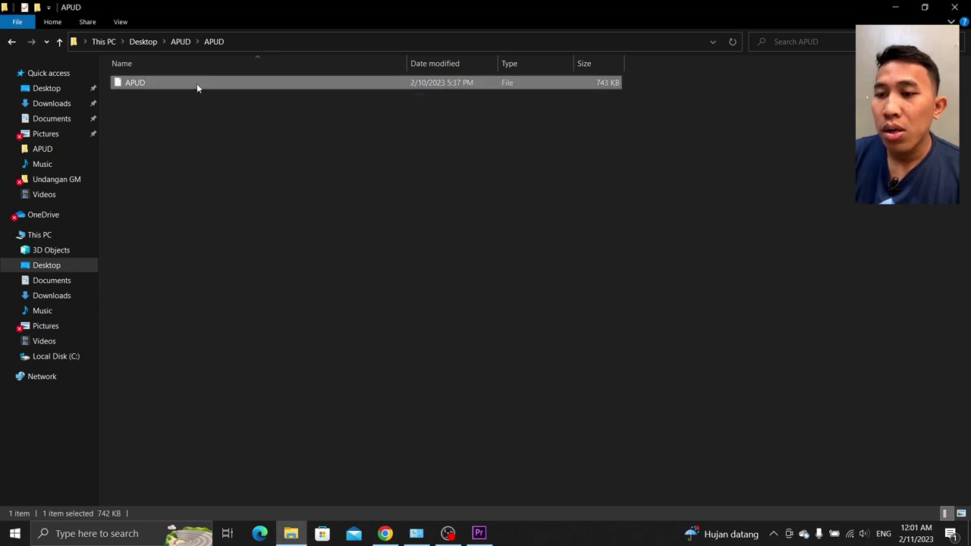
{"action": "right_click", "coordinate": [196, 84]}
- Open the extracted APUD file as text in Notepad
{"action": "left_click", "coordinate": [236, 95]}
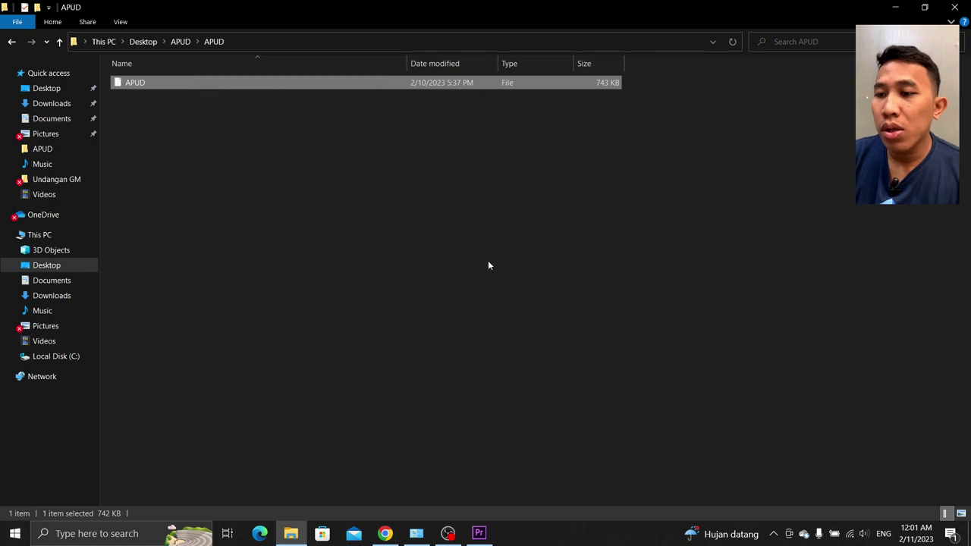
{"action": "left_click", "coordinate": [473, 250]}
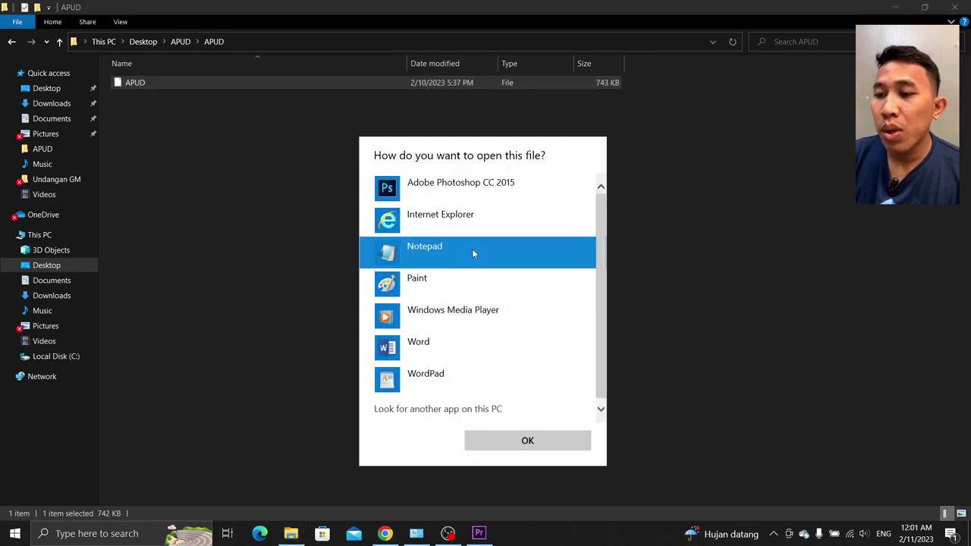
{"action": "left_click", "coordinate": [501, 448]}
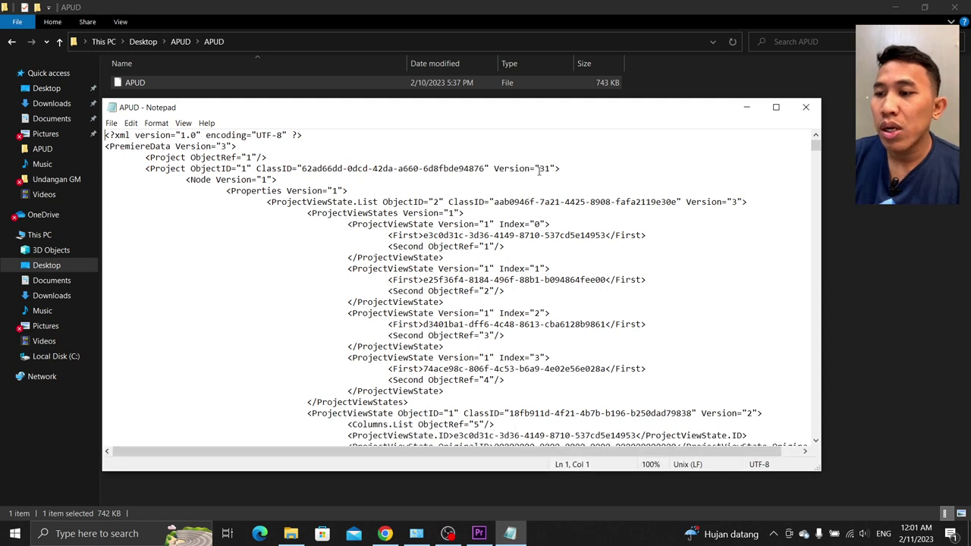
- Change Version="31" to Version="1" on line 4, save, and close Notepad
{"action": "left_click_drag", "start_coordinate": [539, 172], "coordinate": [548, 172]}
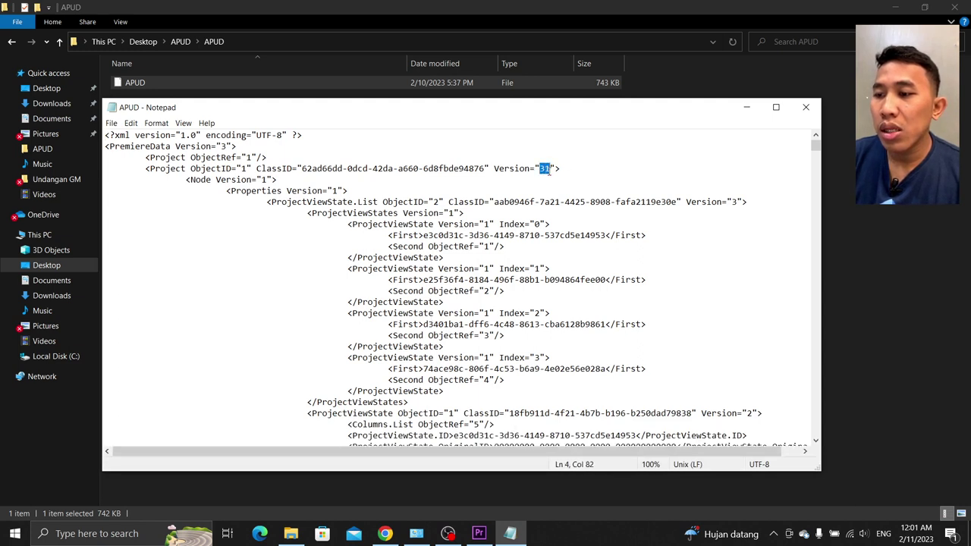
{"action": "left_click", "coordinate": [544, 170]}
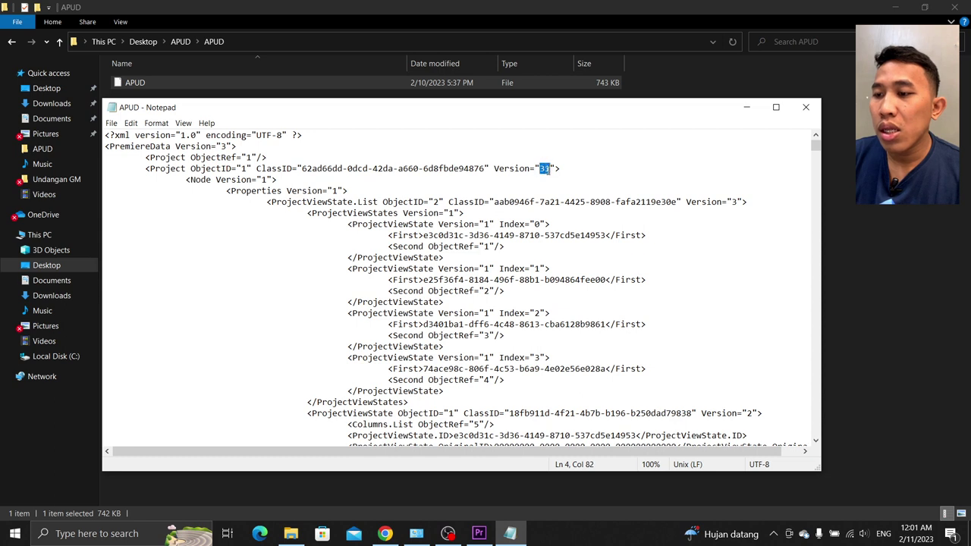
{"action": "type", "text": "1"}
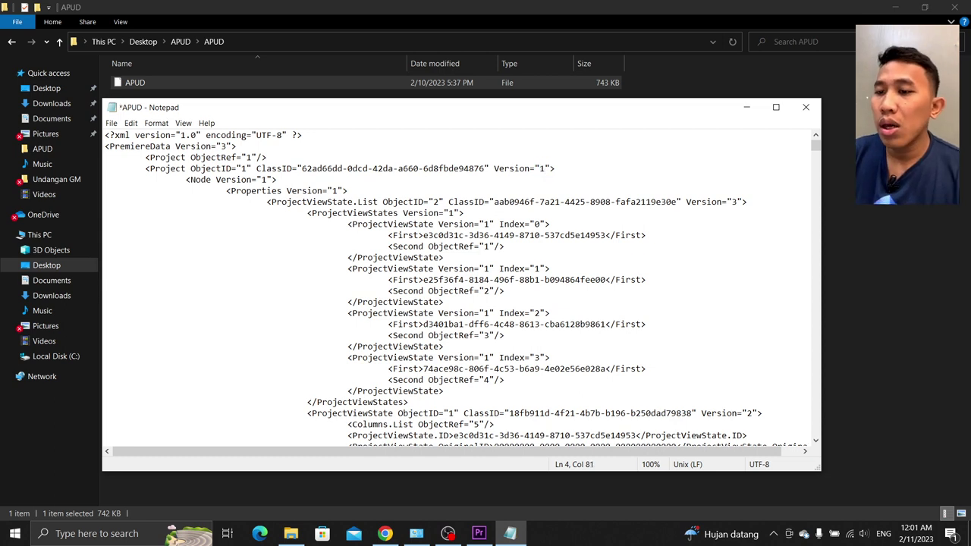
{"action": "left_click", "coordinate": [112, 123]}
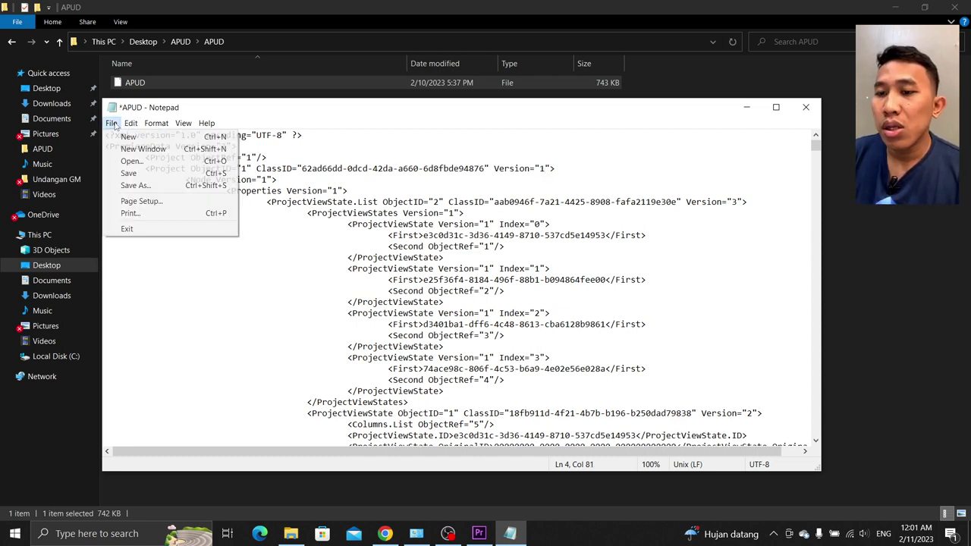
{"action": "left_click", "coordinate": [129, 173]}
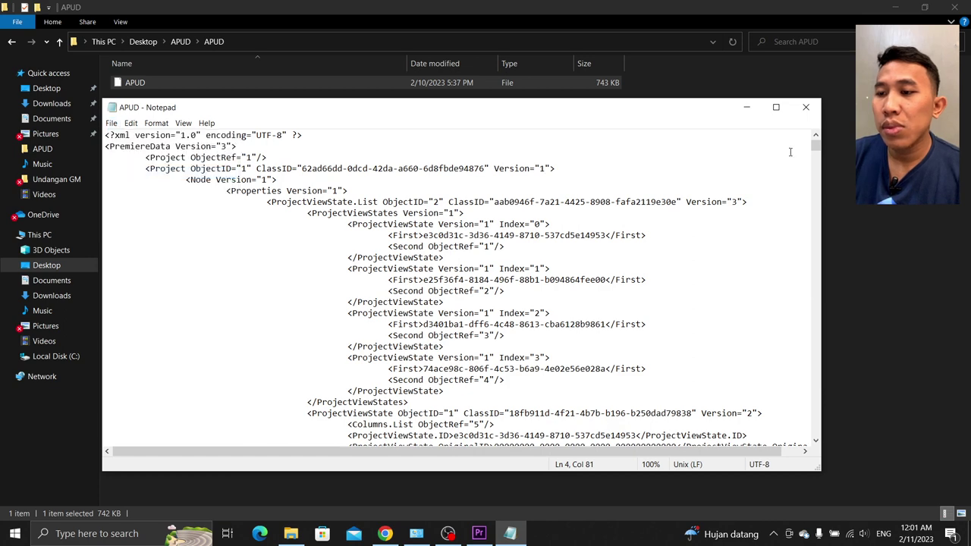
{"action": "left_click", "coordinate": [806, 107]}
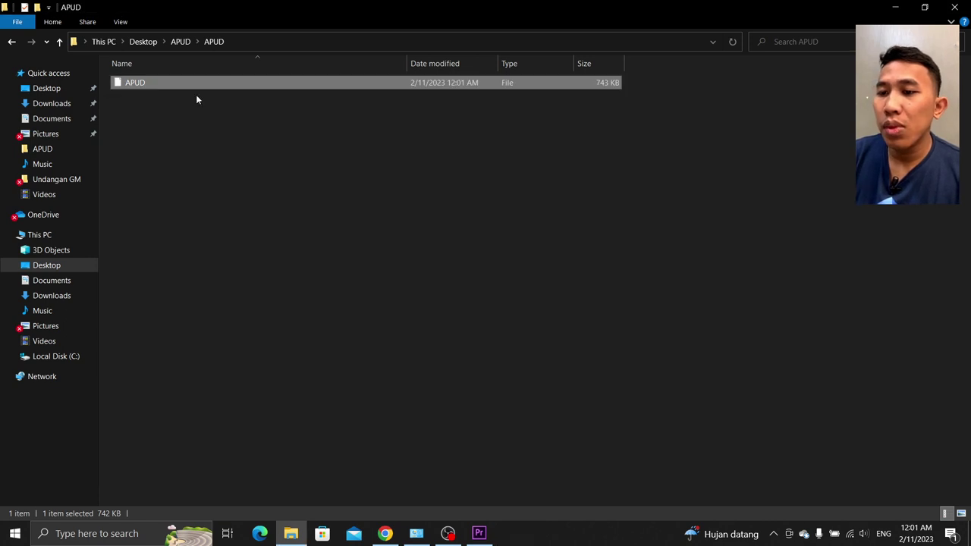
- Start a 7-Zip Add to Archive of APUD with gzip as the archive format
{"action": "right_click", "coordinate": [197, 85]}
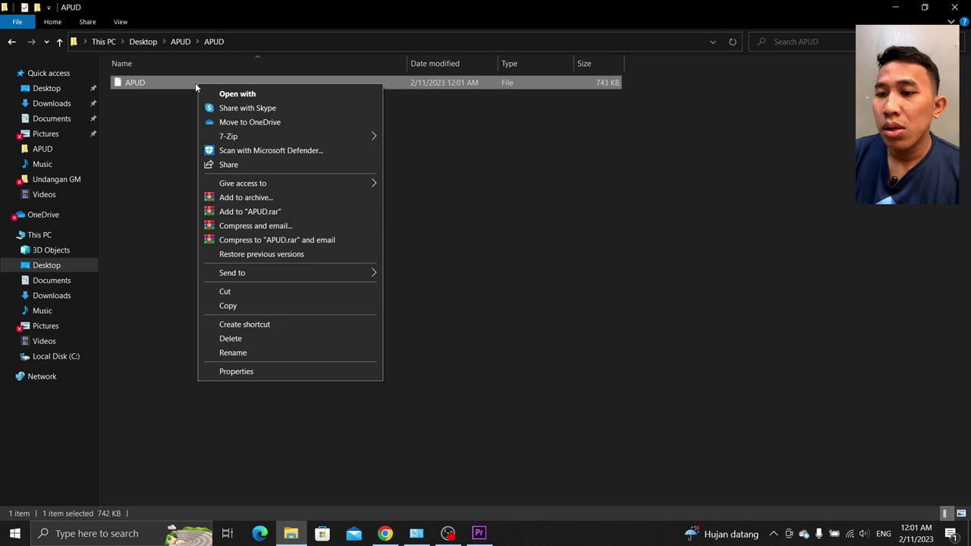
{"action": "mouse_move", "coordinate": [315, 136]}
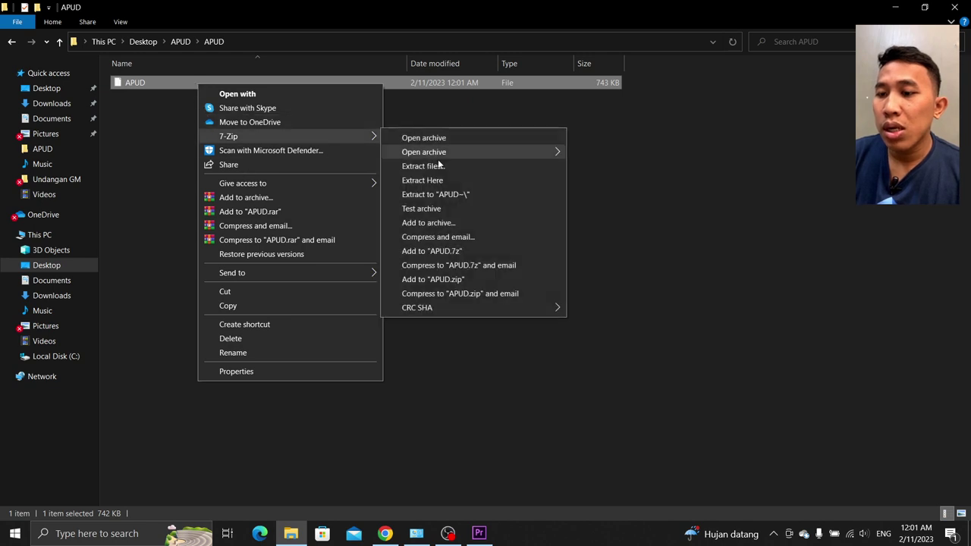
{"action": "left_click", "coordinate": [450, 224]}
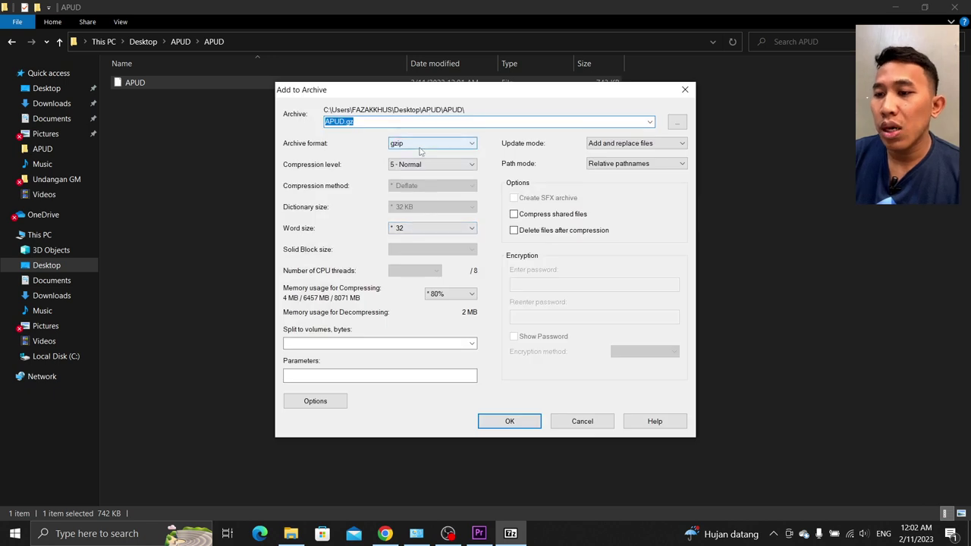
{"action": "left_click", "coordinate": [420, 146]}
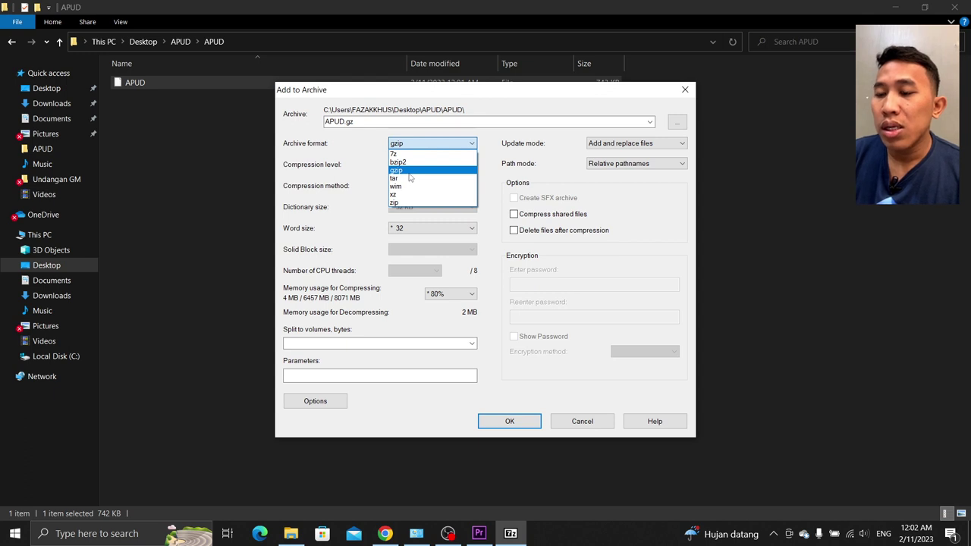
{"action": "left_click", "coordinate": [408, 174]}
{"action": "left_click", "coordinate": [404, 145]}
{"action": "left_click", "coordinate": [404, 146]}
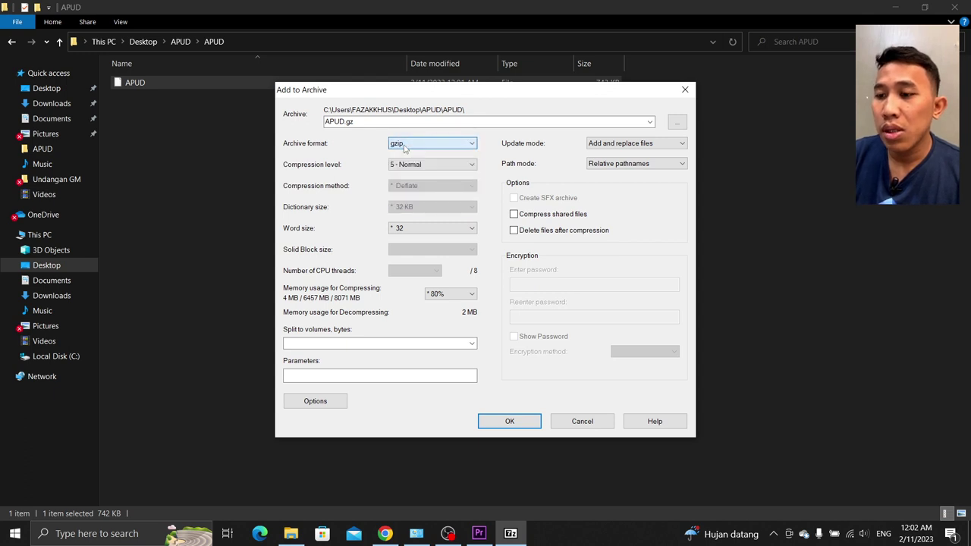
{"action": "left_click", "coordinate": [406, 145]}
{"action": "left_click", "coordinate": [414, 176]}
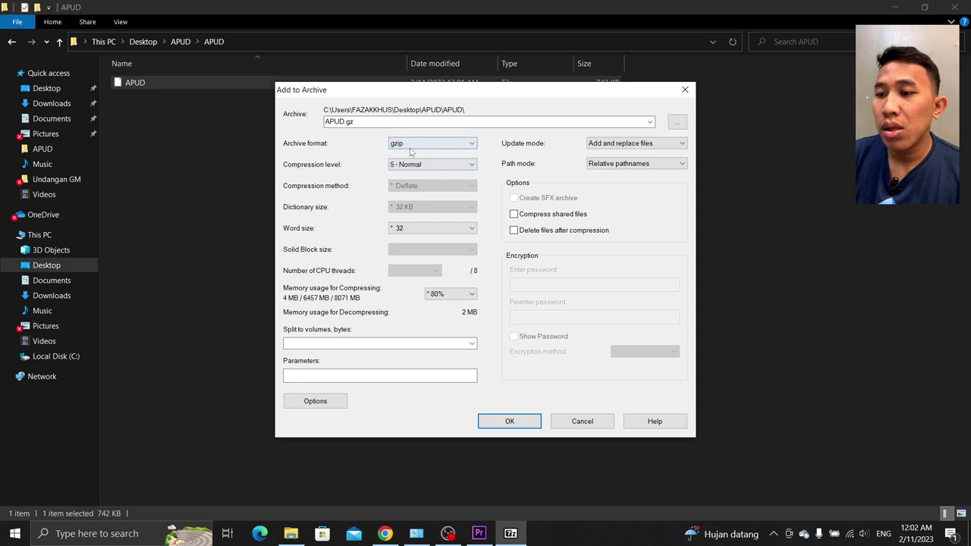
- Select the APUD.gz archive name, then bring File Explorer to the front
{"action": "left_click", "coordinate": [378, 121]}
{"action": "left_click", "coordinate": [378, 121]}
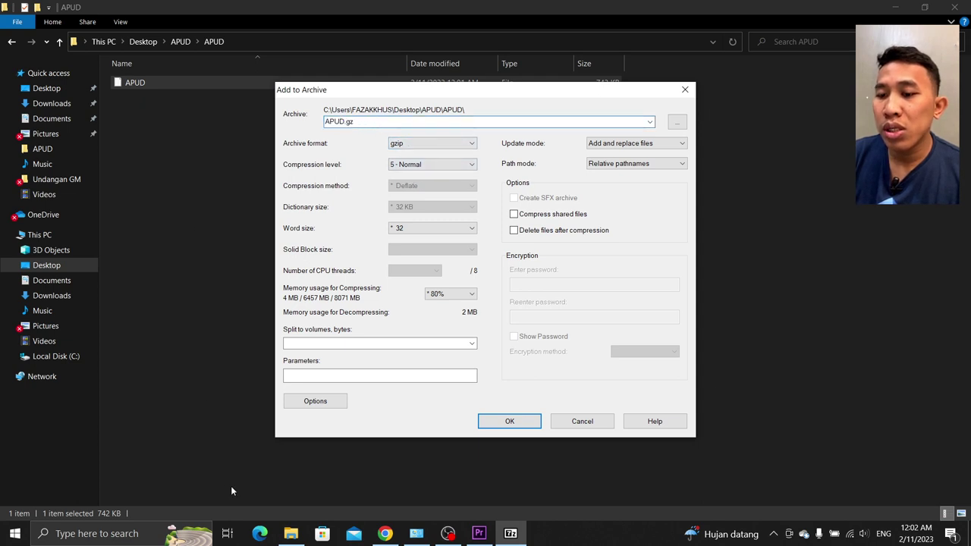
{"action": "left_click", "coordinate": [291, 535]}
- Go up to the parent APUD folder and review the original .prproj file's Properties
{"action": "left_click", "coordinate": [12, 43]}
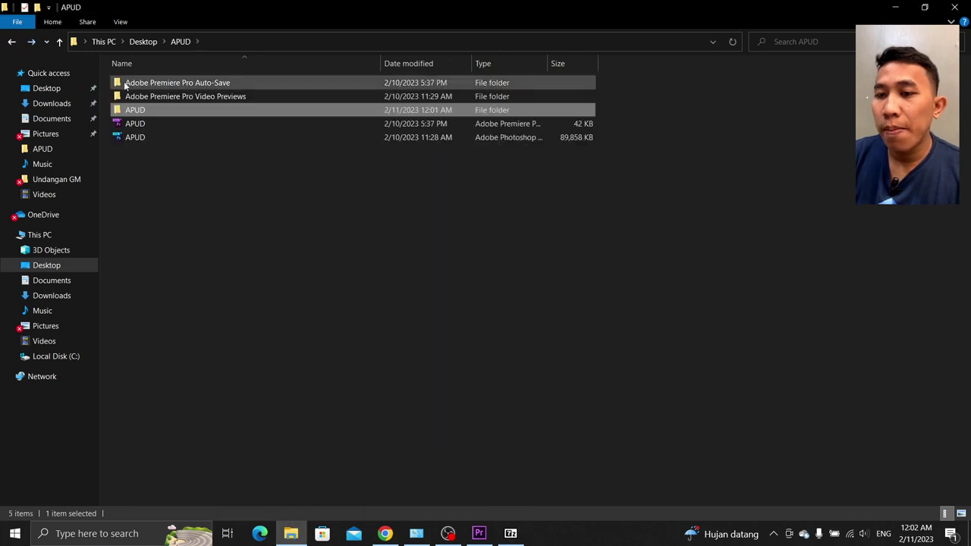
{"action": "left_click", "coordinate": [140, 125]}
{"action": "right_click", "coordinate": [141, 132]}
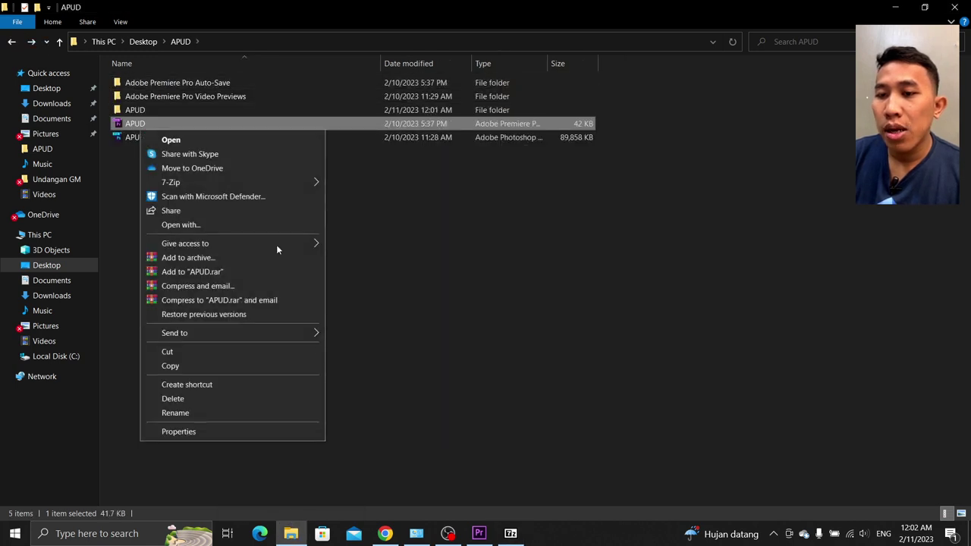
{"action": "left_click", "coordinate": [288, 427]}
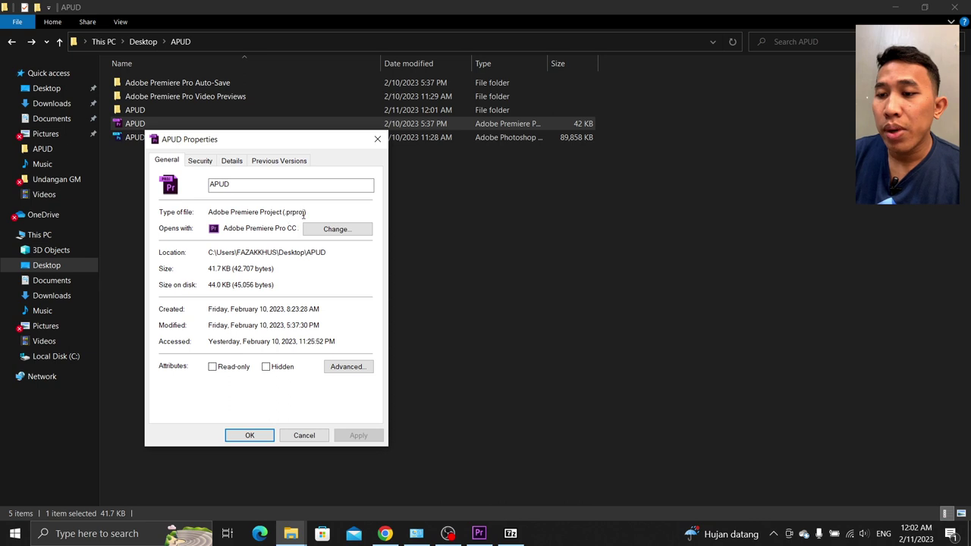
{"action": "left_click", "coordinate": [377, 139]}
- Rename the gzip archive from APUD.gz to APUD.prproj and create it
{"action": "left_click", "coordinate": [511, 534]}
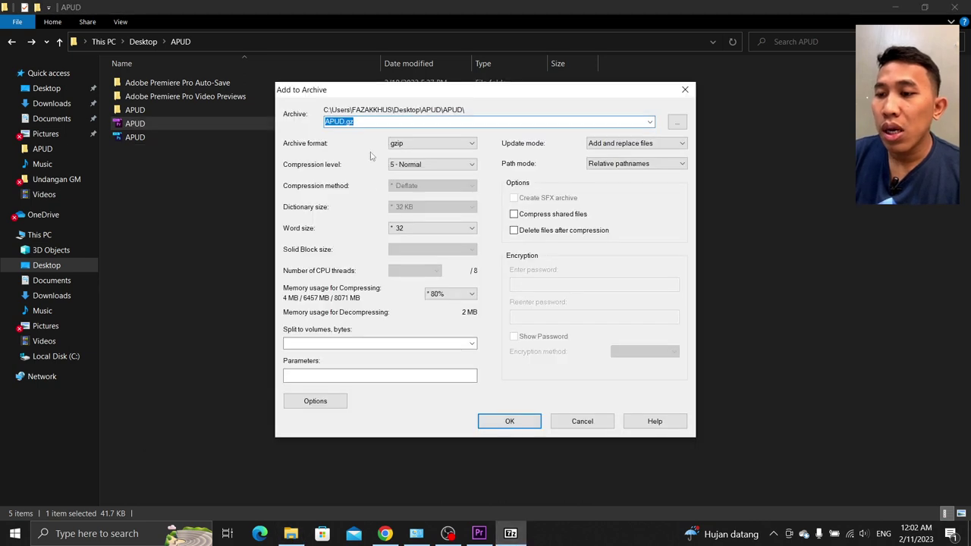
{"action": "key", "text": "BackSpace"}
{"action": "key", "text": "BackSpace"}
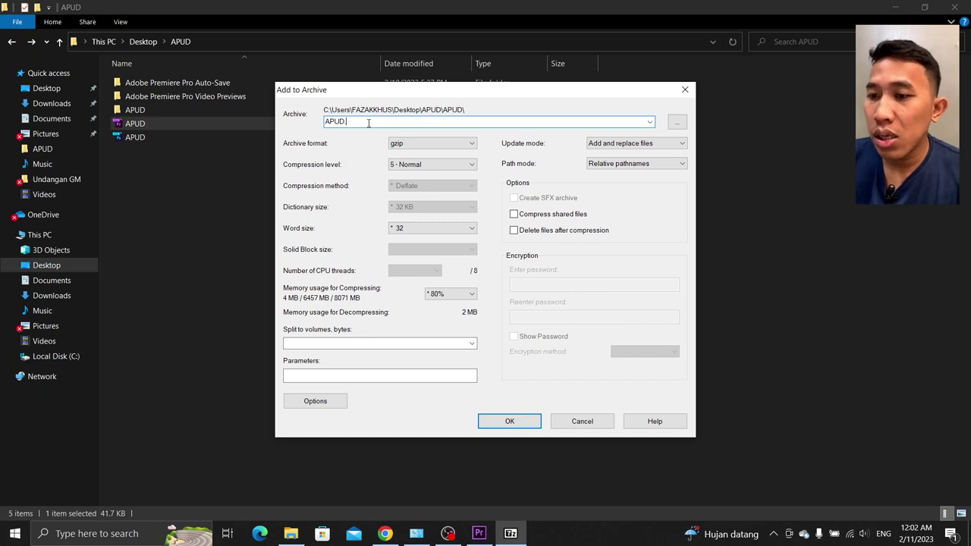
{"action": "type", "text": "pr"}
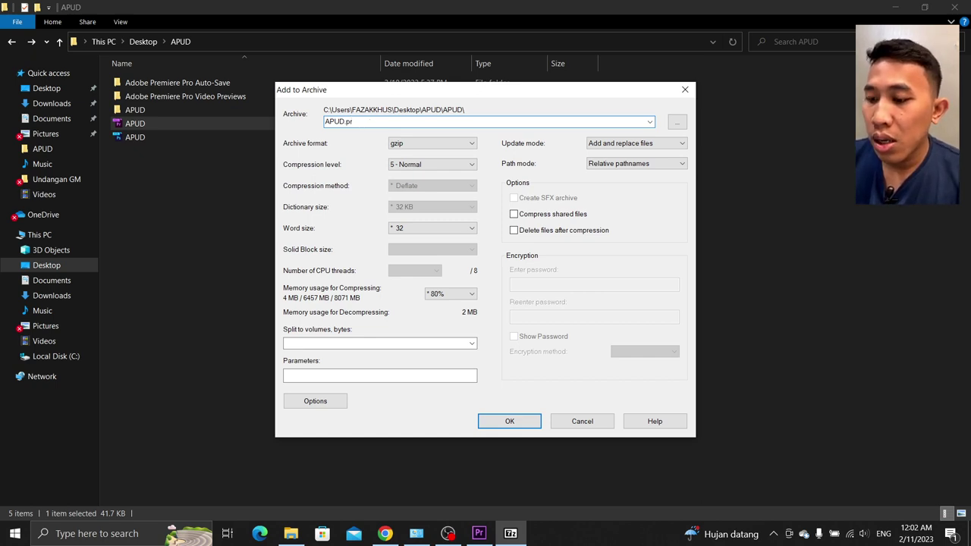
{"action": "type", "text": "proj"}
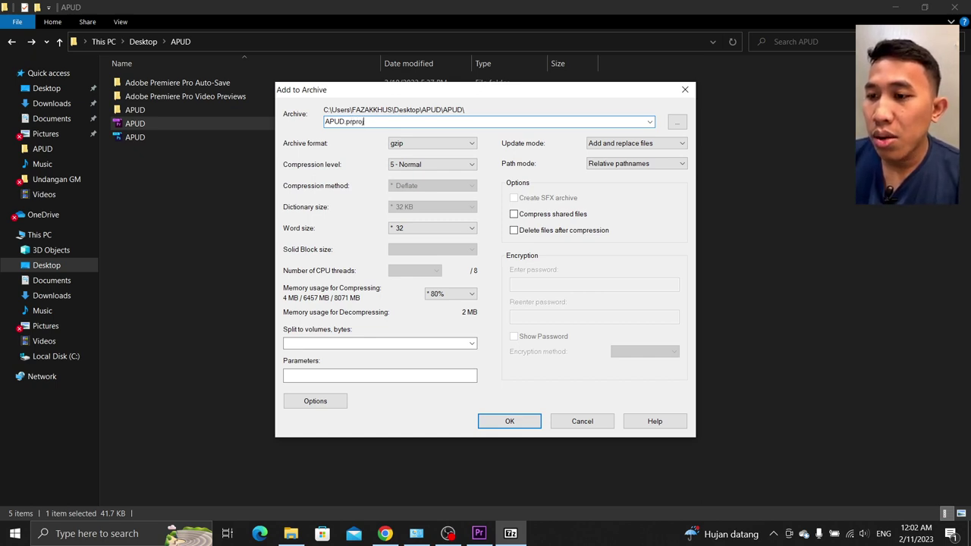
{"action": "left_click", "coordinate": [510, 421]}
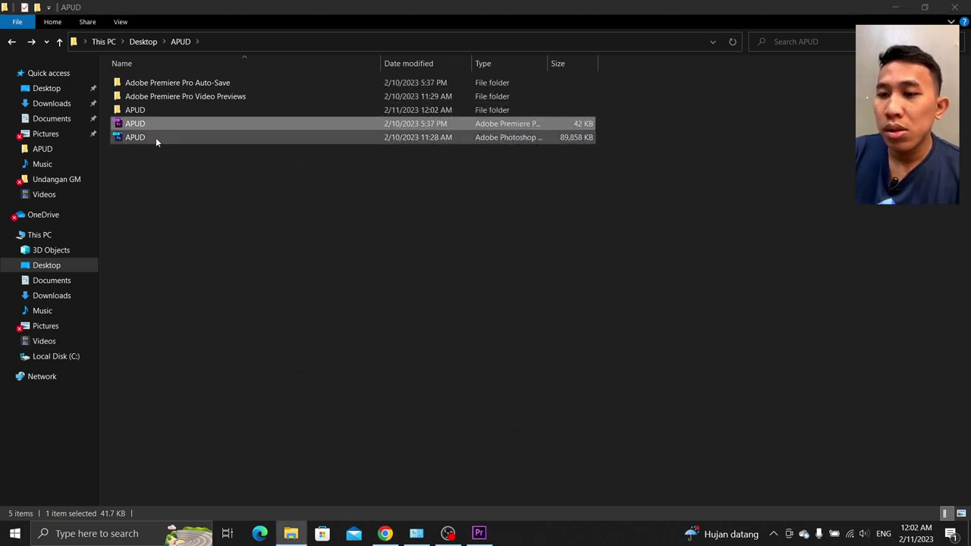
- Open the inner APUD folder and launch the repacked APUD project in Premiere Pro
{"action": "double_click", "coordinate": [144, 109]}
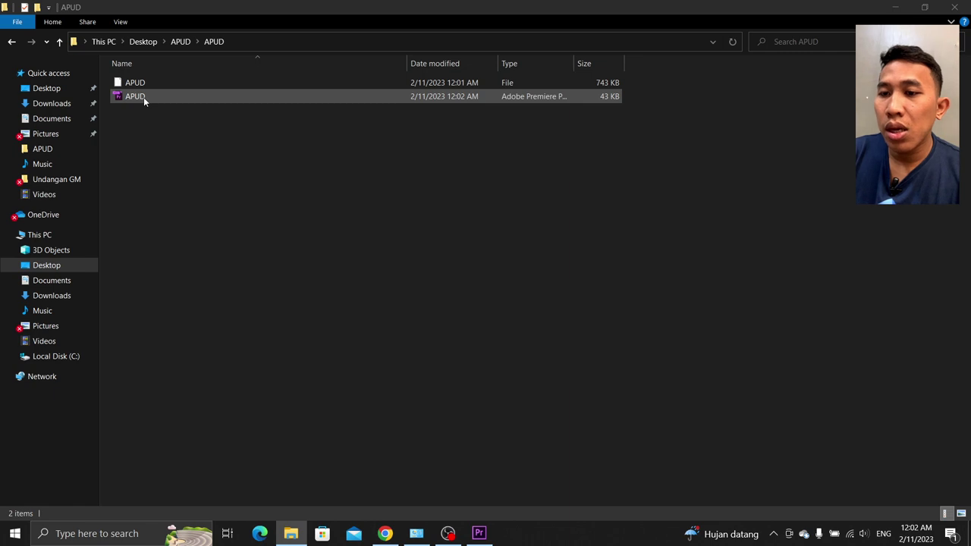
{"action": "left_click", "coordinate": [144, 90]}
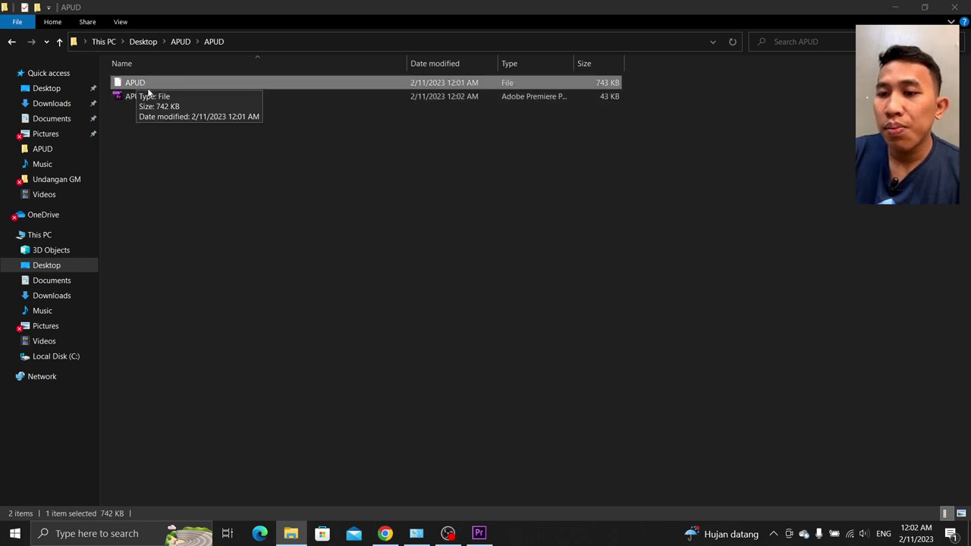
{"action": "left_click", "coordinate": [146, 97]}
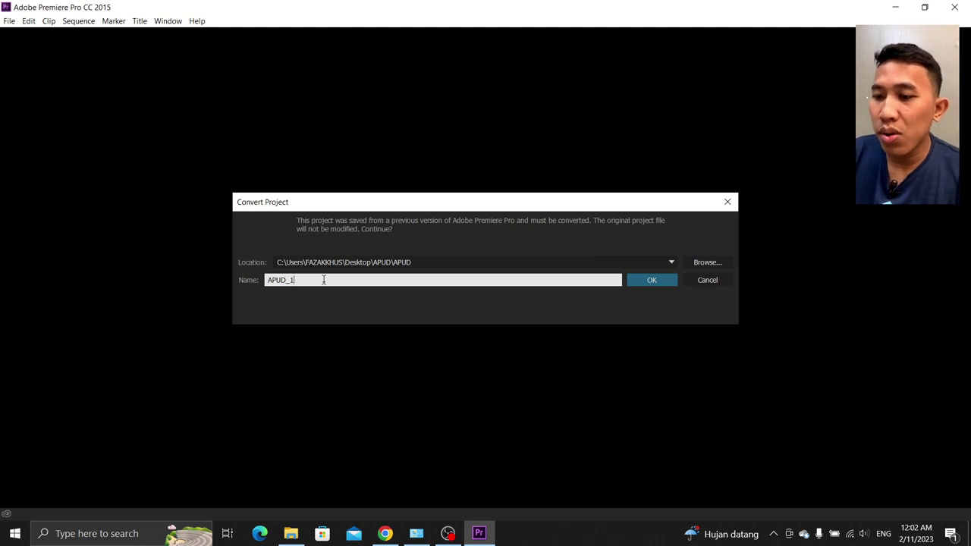
- Convert the project as APUD_1 and view the APUD sequence and its project media
{"action": "left_click", "coordinate": [647, 281]}
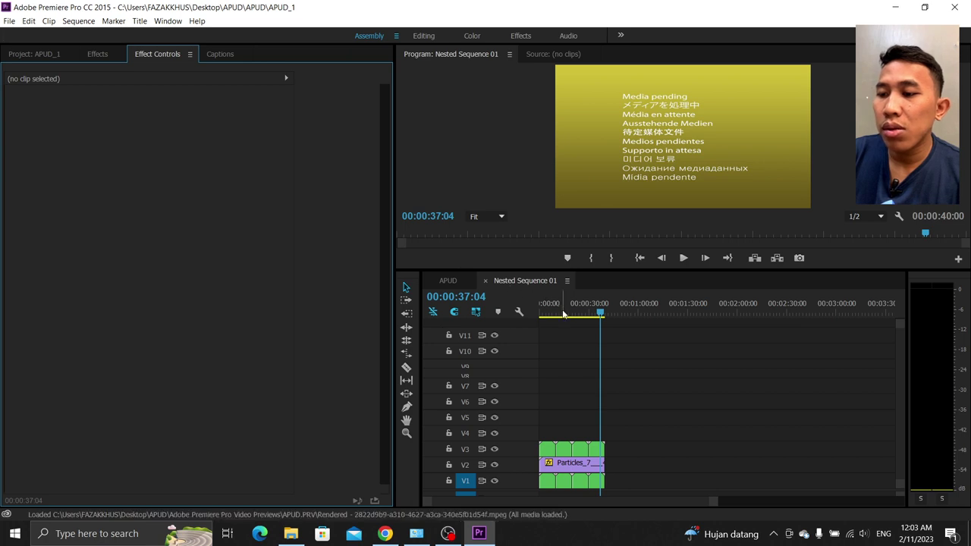
{"action": "left_click", "coordinate": [563, 314]}
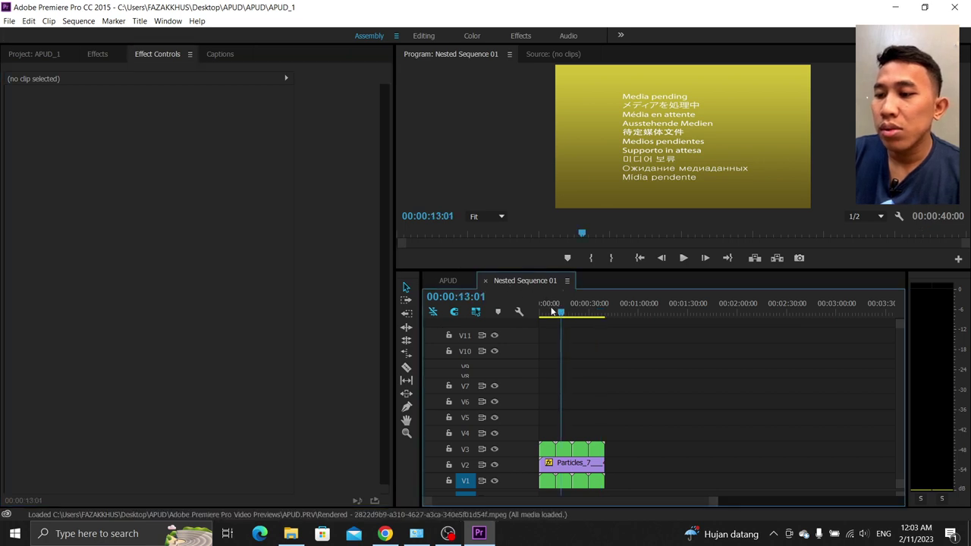
{"action": "left_click", "coordinate": [443, 280]}
{"action": "left_click", "coordinate": [35, 54]}
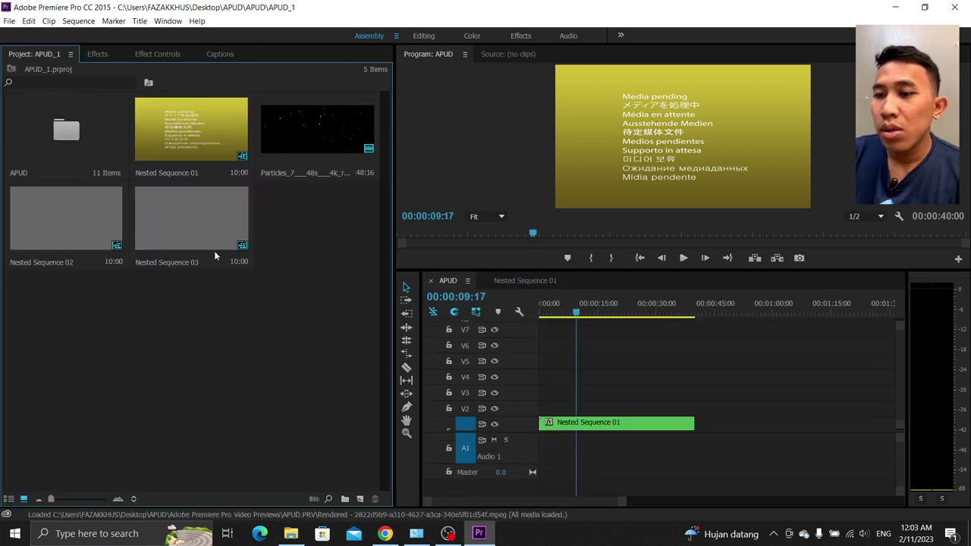
- Reopen OBS Studio from the taskbar
{"action": "right_click", "coordinate": [314, 227]}
{"action": "left_click", "coordinate": [286, 211]}
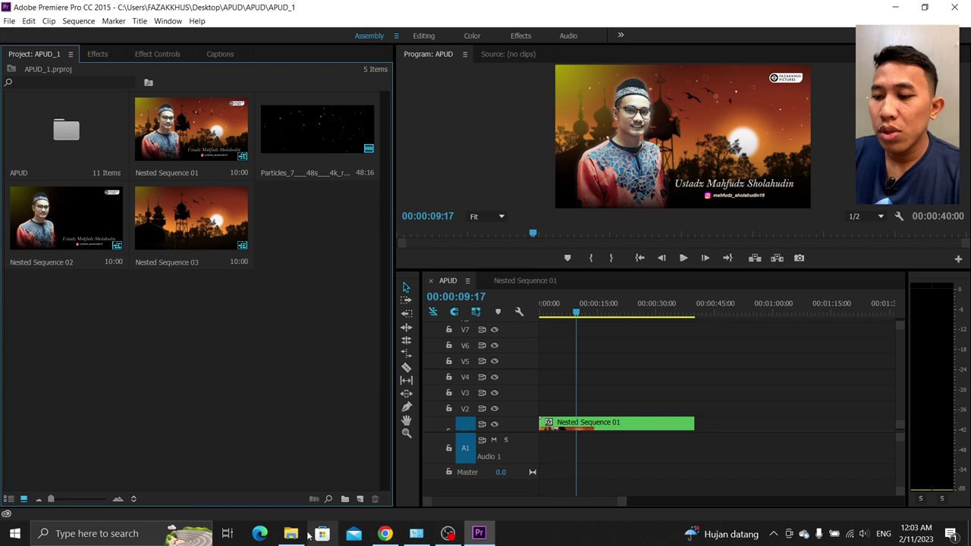
{"action": "left_click", "coordinate": [447, 533]}
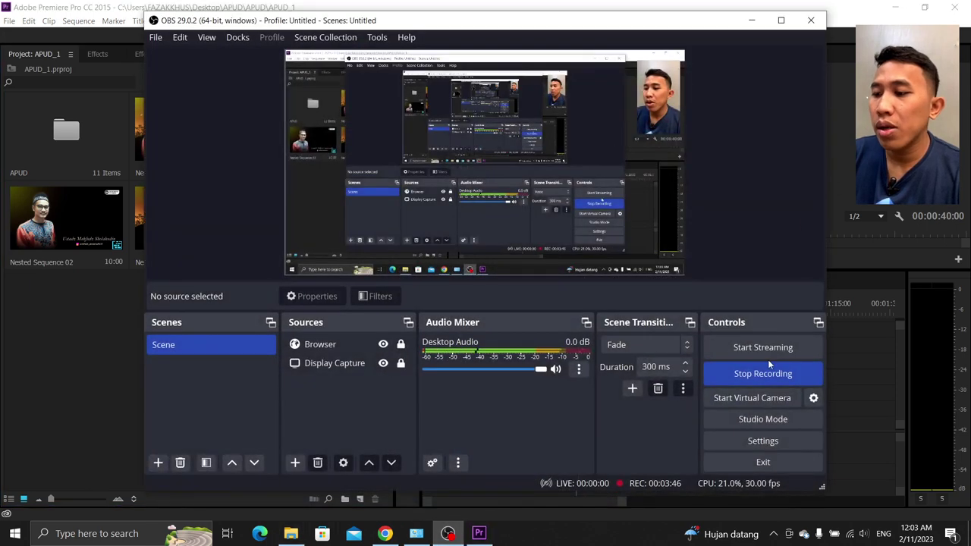